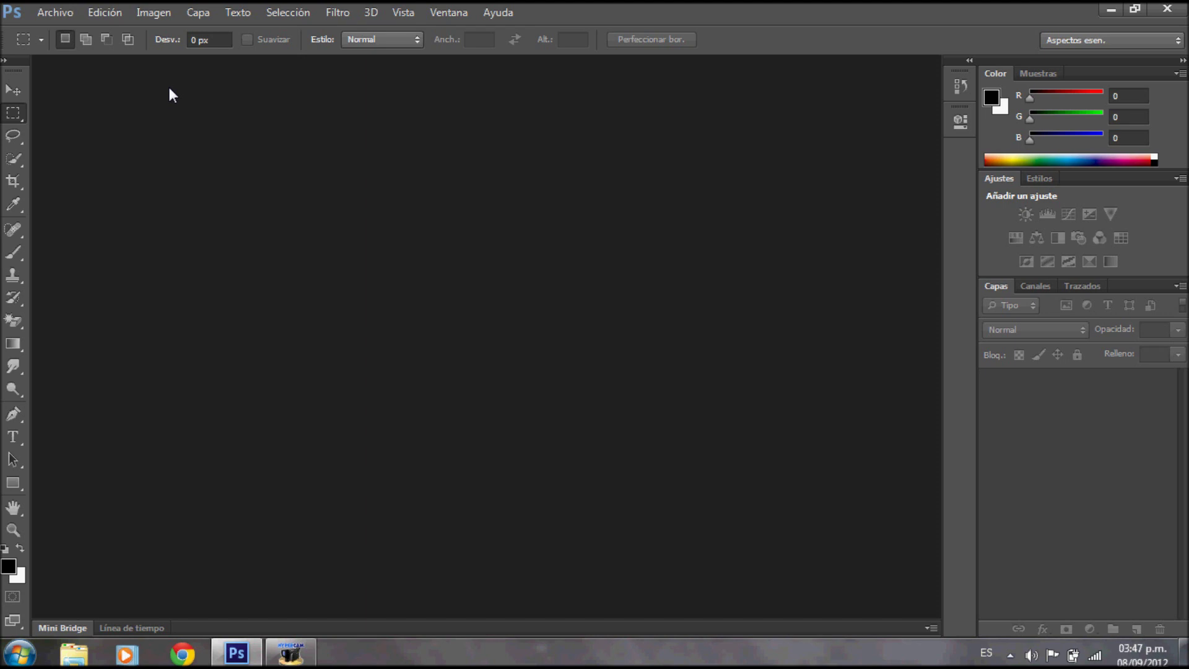
# Open the gold Metin2 logo from the Metin2 Colombia folder, choosing 'Convierte los colores' at the profile prompt.
pyautogui.click(80, 15)
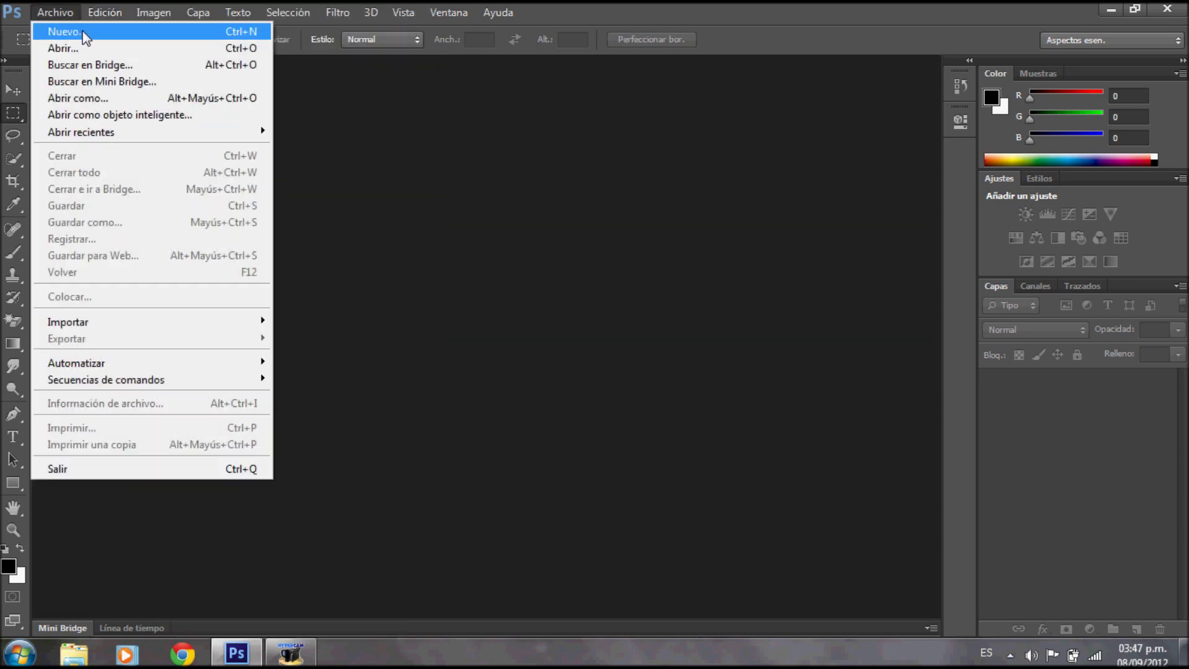
pyautogui.click(80, 47)
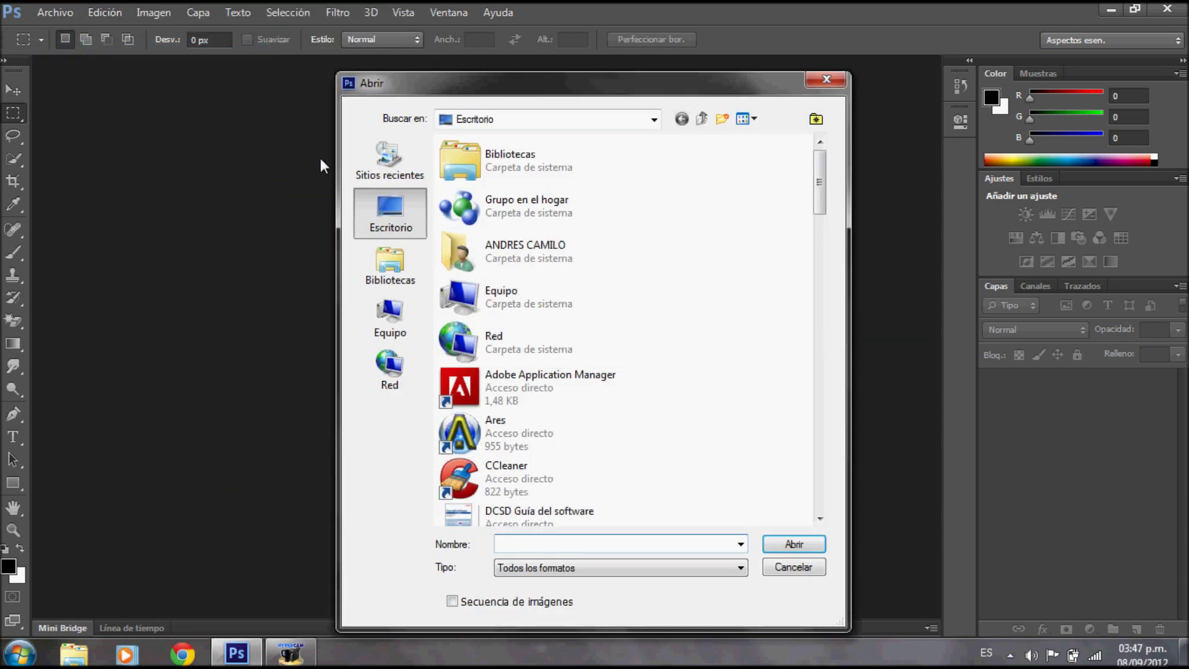
pyautogui.moveTo(811, 200); pyautogui.dragTo(815, 348)
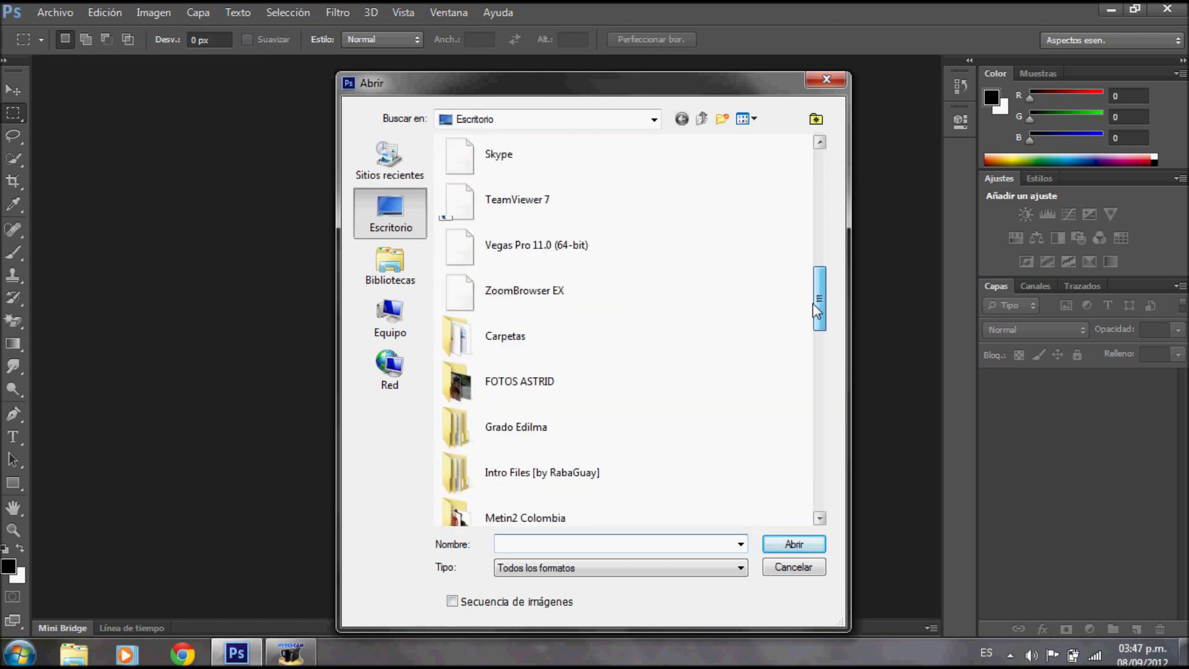
pyautogui.moveTo(820, 341)
pyautogui.mouseDown()
pyautogui.moveTo(821, 365)
pyautogui.moveTo(823, 350)
pyautogui.mouseUp()
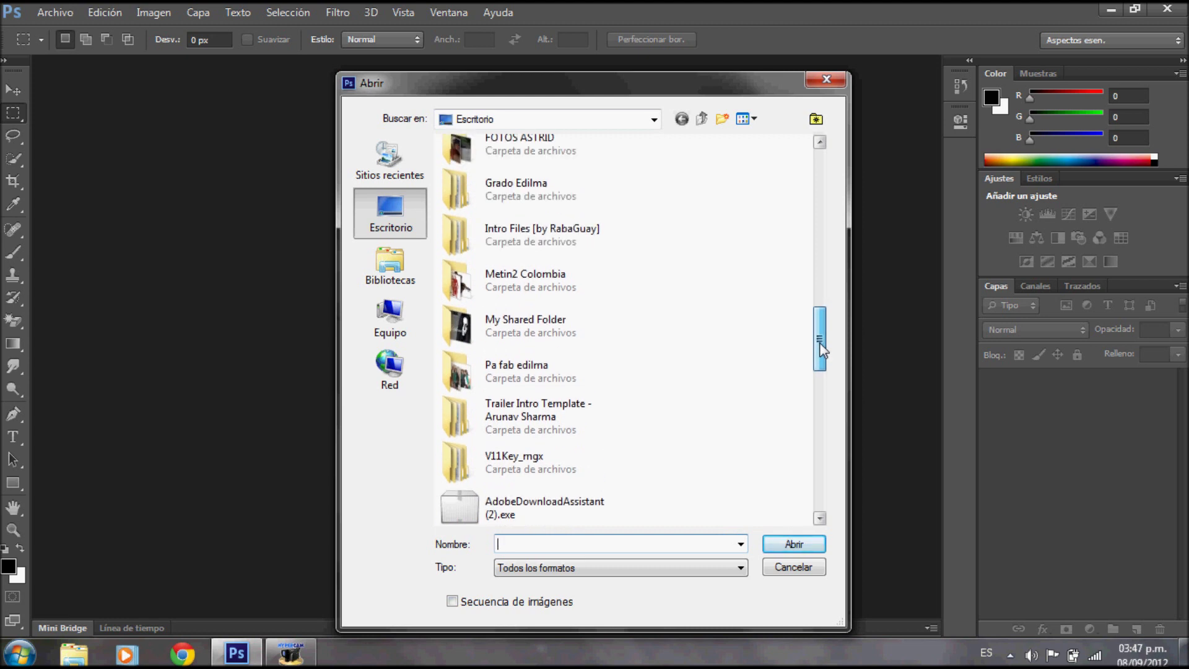
pyautogui.doubleClick(570, 287)
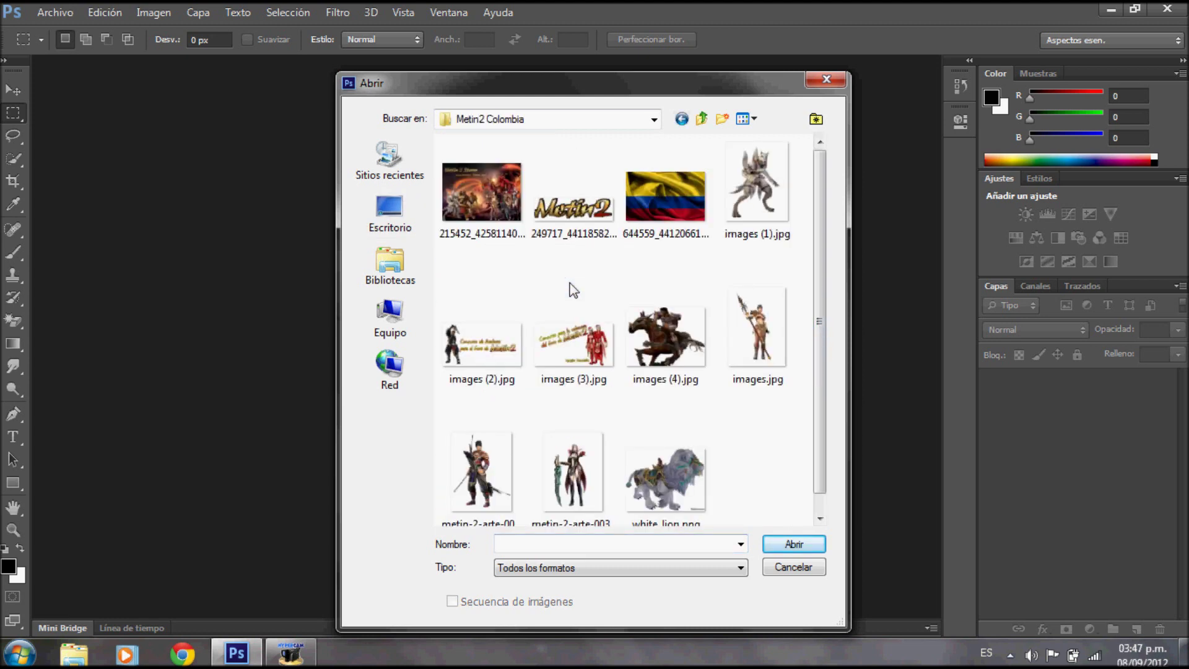
pyautogui.click(600, 218)
pyautogui.doubleClick(600, 218)
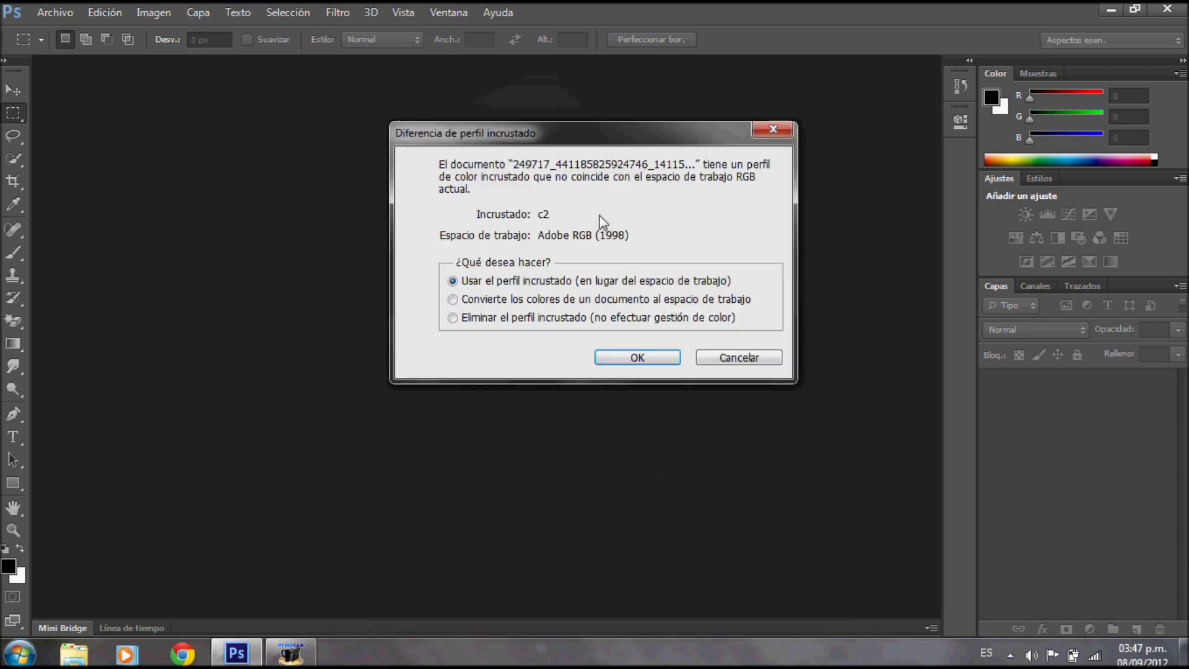
pyautogui.click(547, 299)
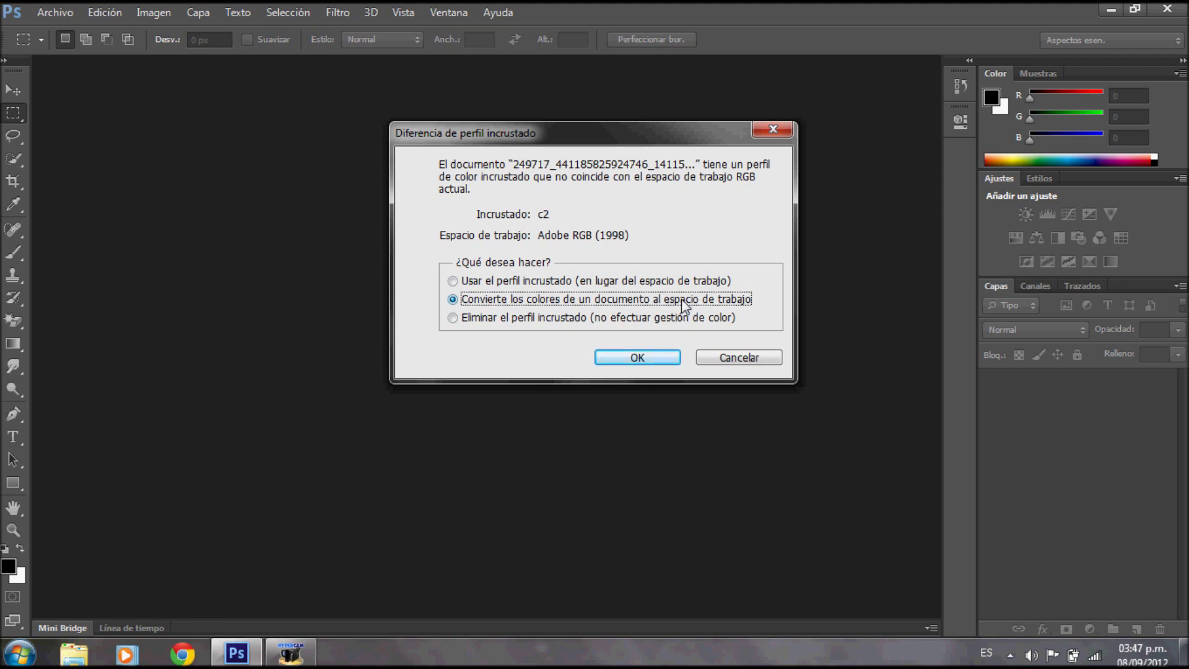
pyautogui.click(639, 359)
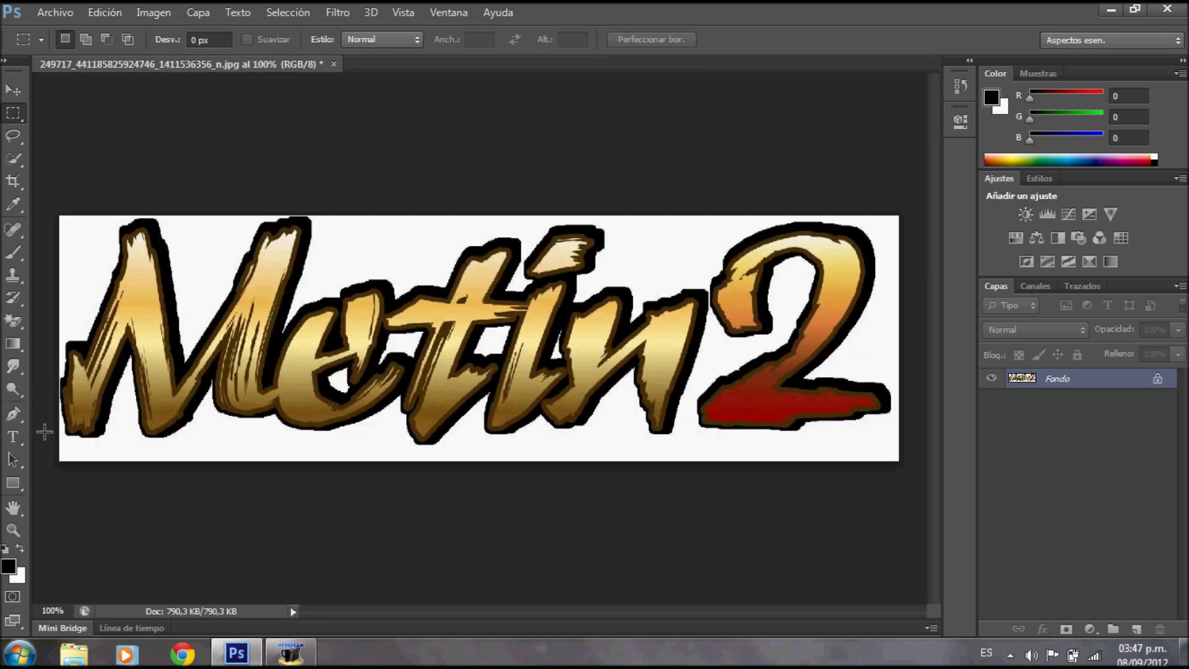
# Magic-erase the white background and enclosed letter gaps, undoing the accidental black-outline erase.
pyautogui.click(21, 321)
pyautogui.rightClick(21, 321)
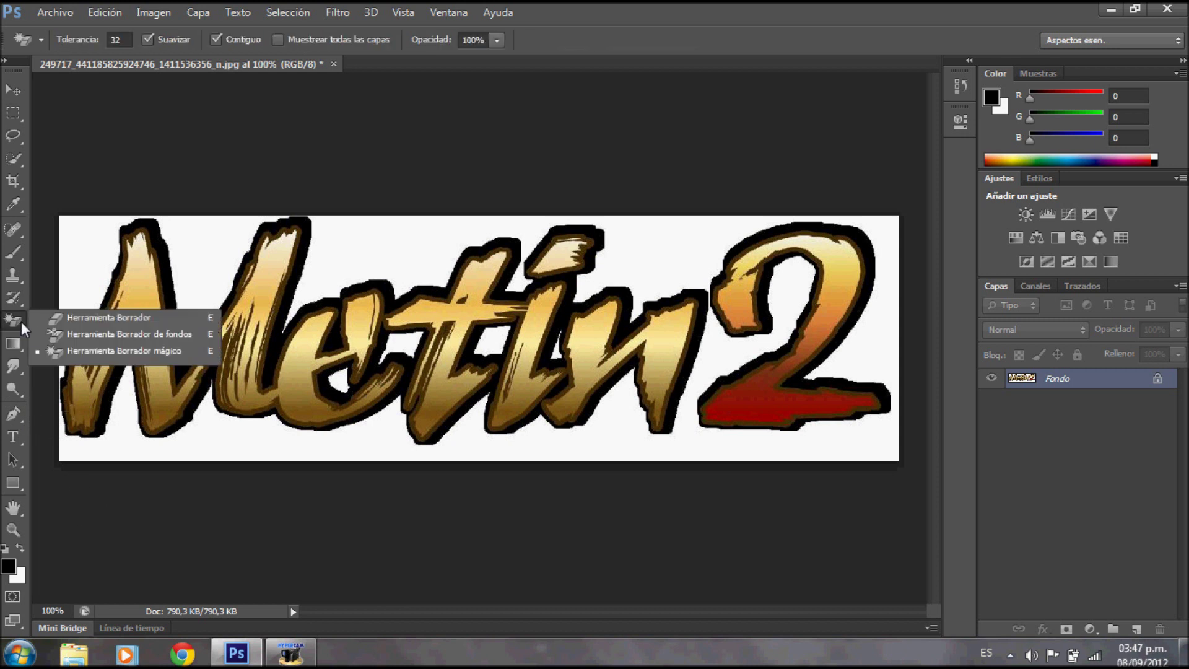
pyautogui.click(61, 351)
pyautogui.click(214, 247)
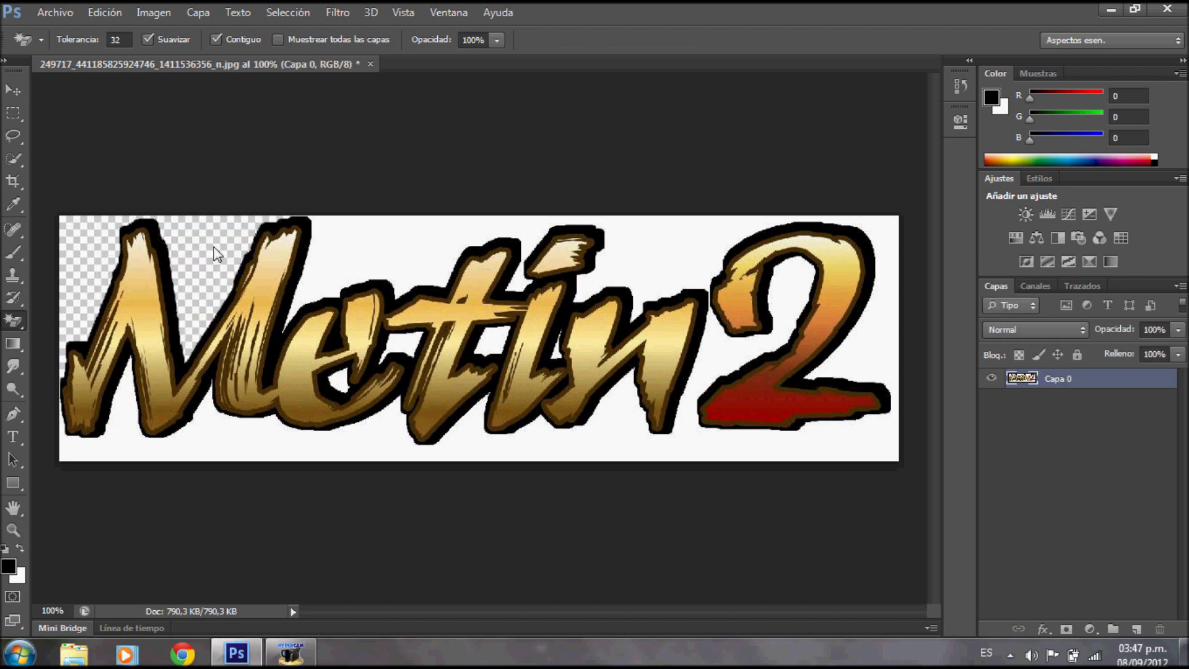
pyautogui.click(340, 234)
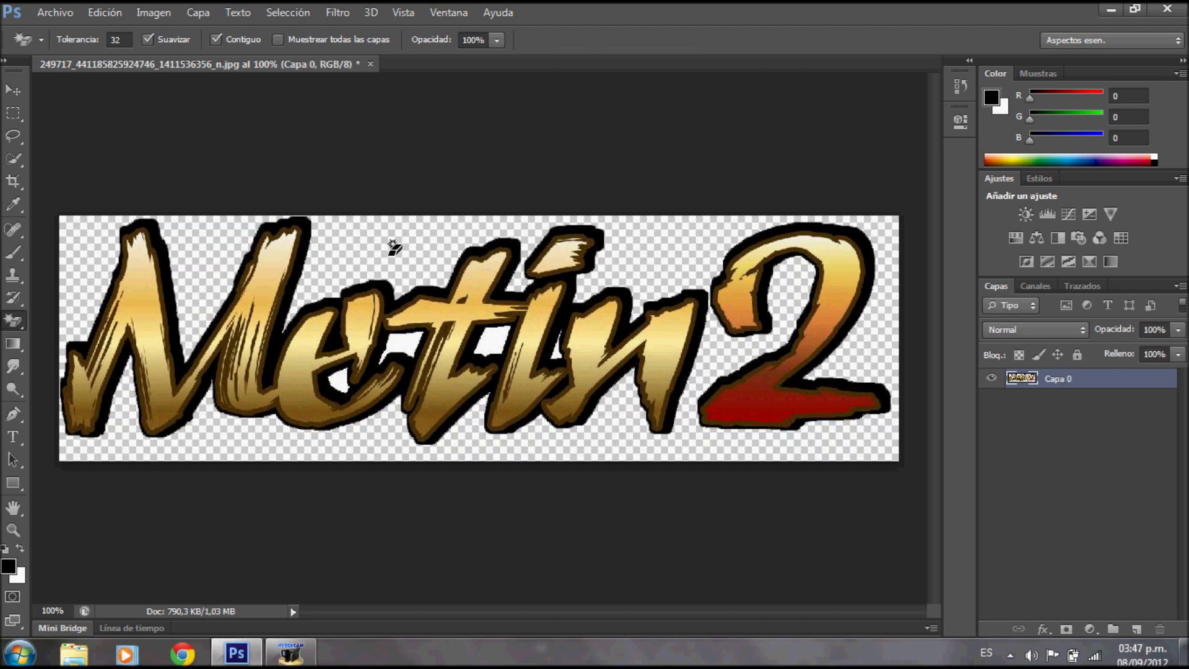
pyautogui.click(495, 341)
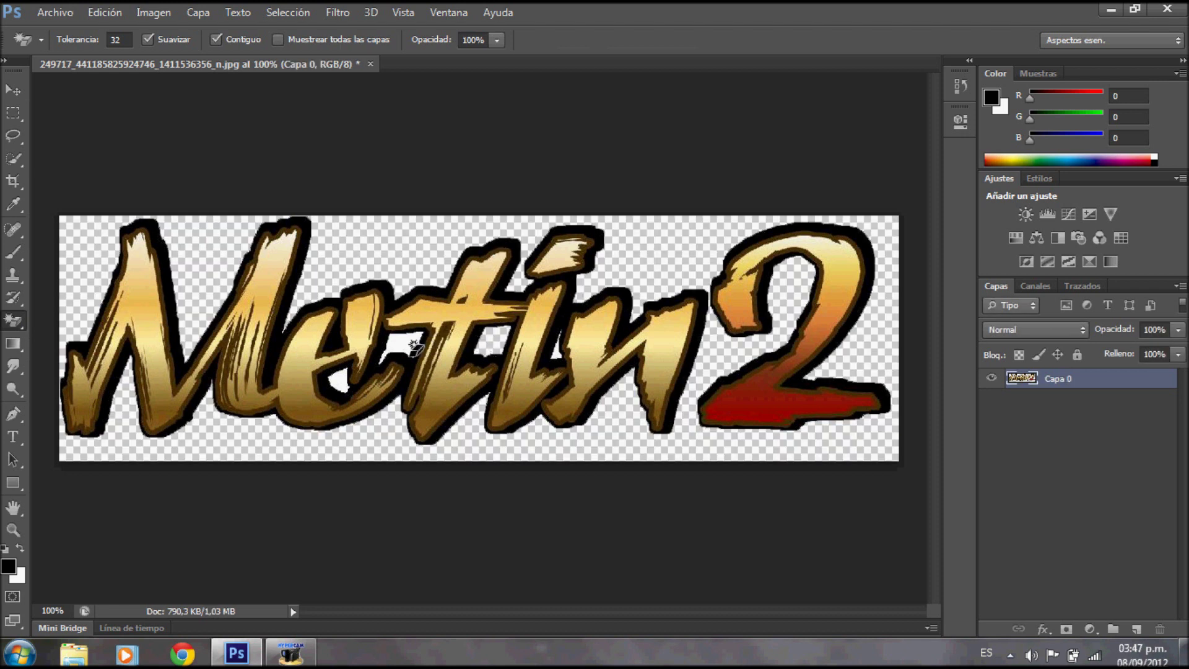
pyautogui.click(395, 355)
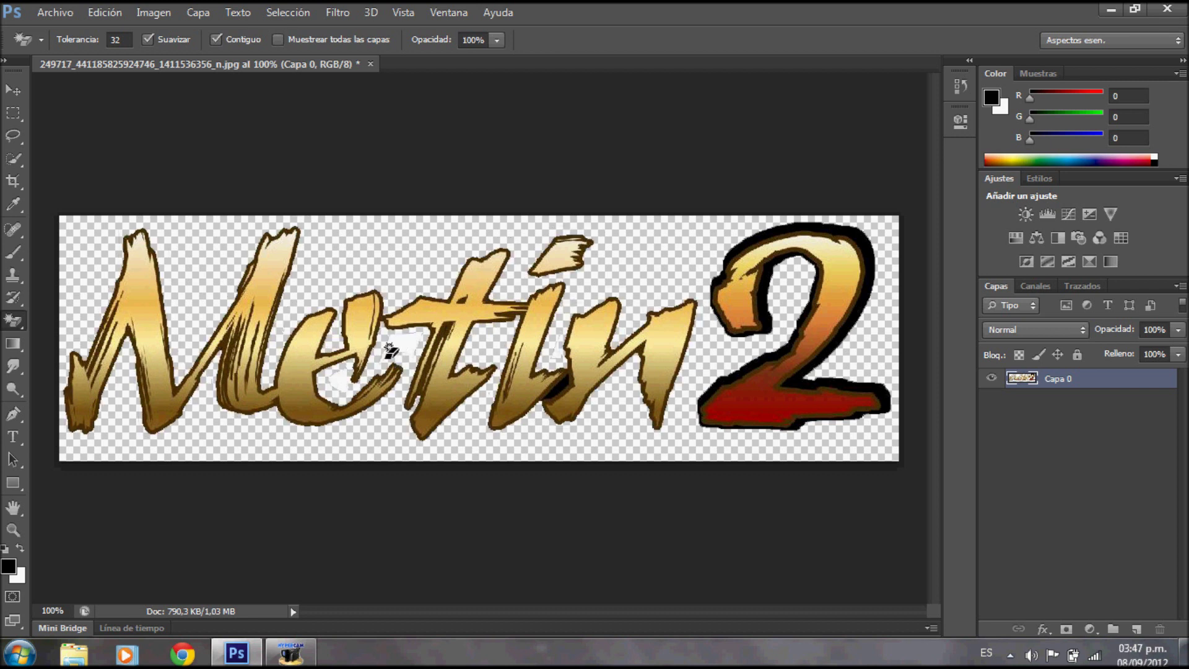
pyautogui.hotkey('ctrl', 'z')
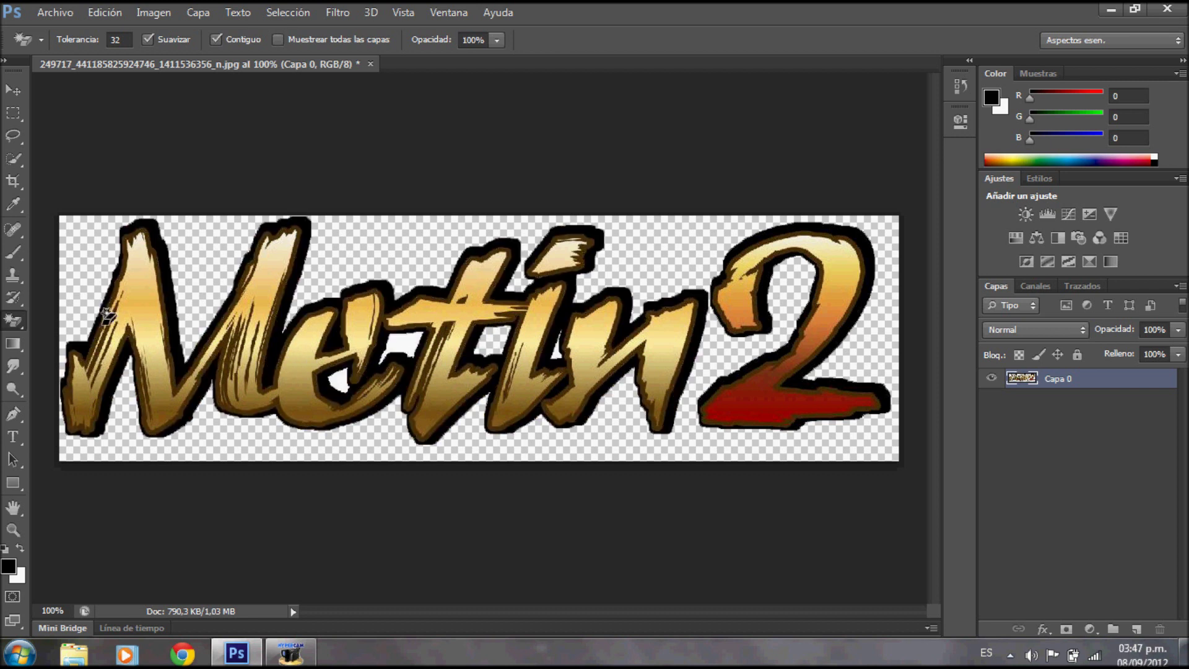
# At 400% zoom, erase the leftover white patches between the letters, then zoom back out.
pyautogui.click(12, 531)
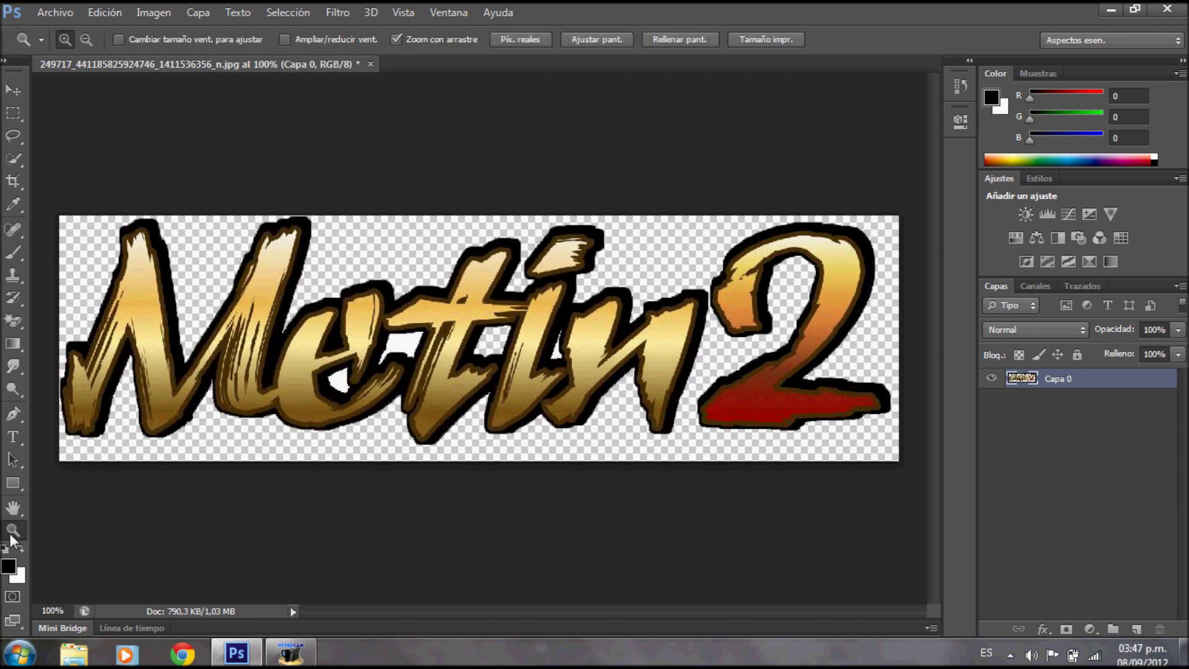
pyautogui.click(350, 384)
pyautogui.click(403, 379)
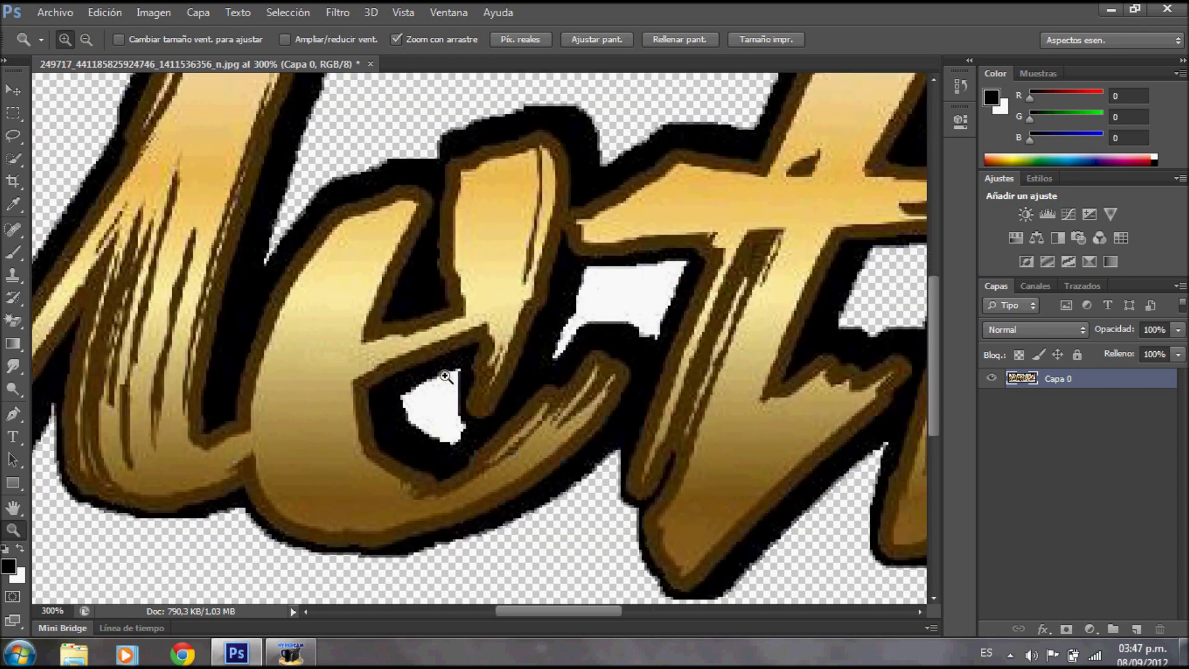
pyautogui.click(629, 354)
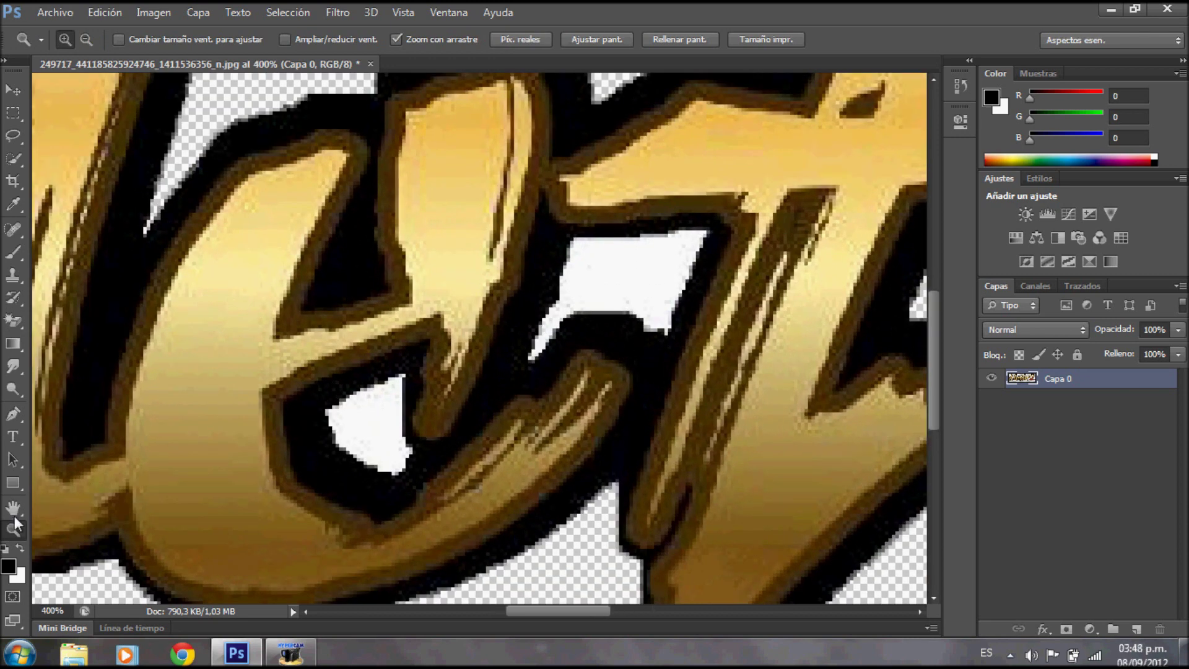
pyautogui.click(14, 321)
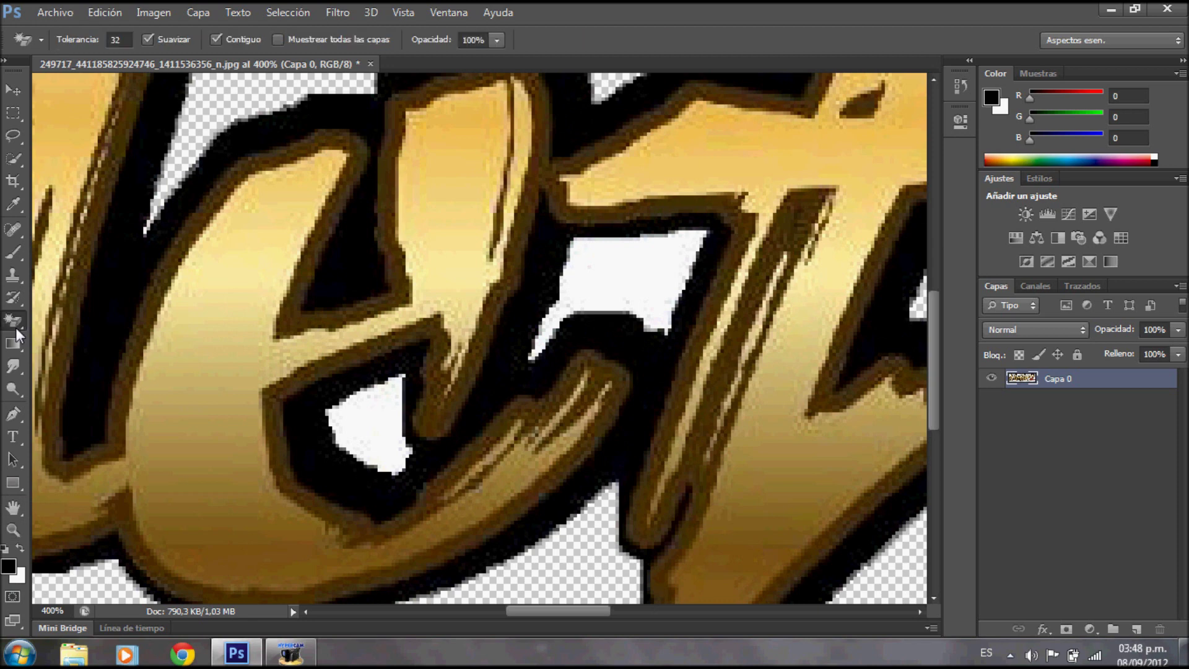
pyautogui.click(376, 429)
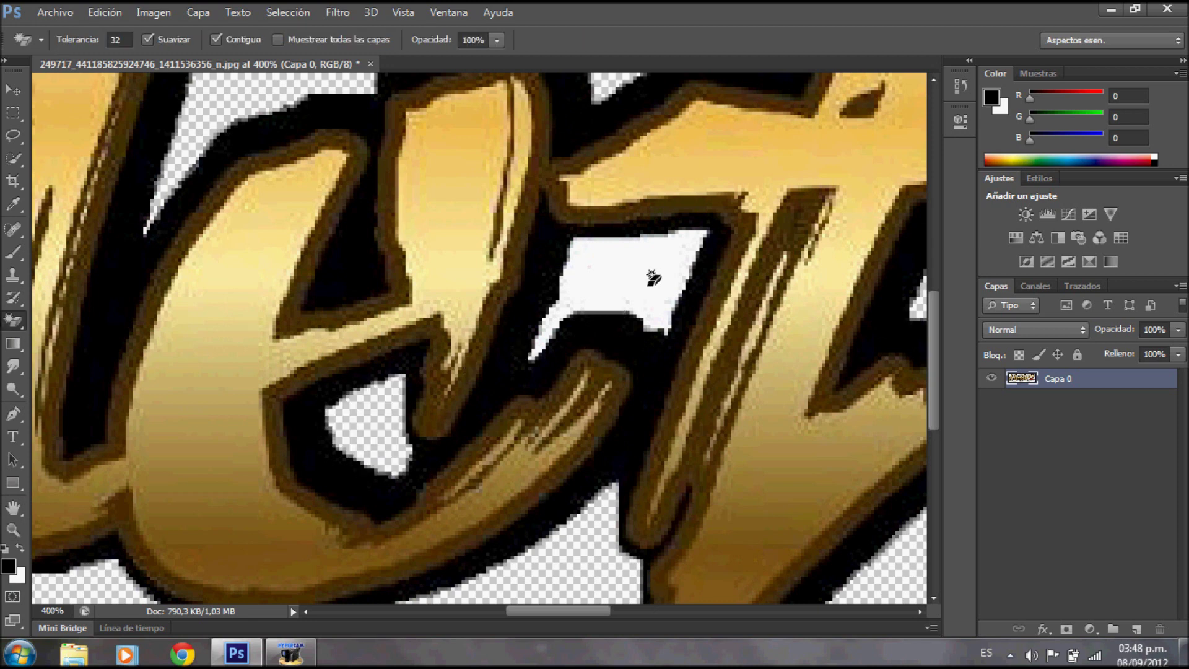
pyautogui.click(651, 279)
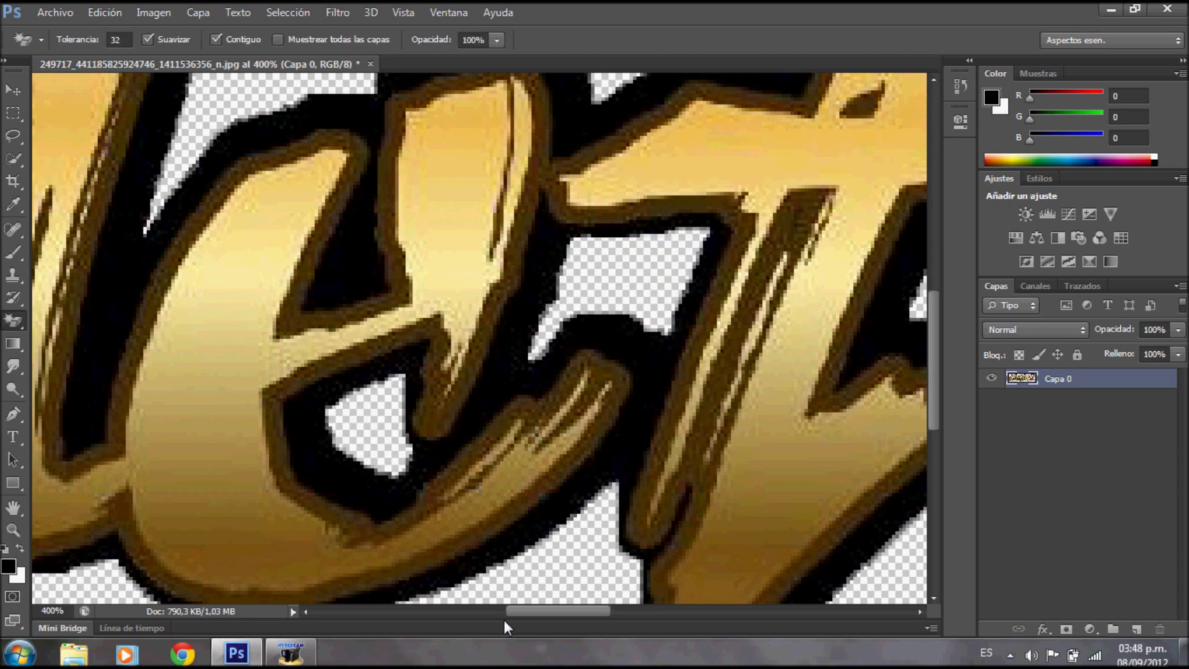
pyautogui.moveTo(543, 612); pyautogui.dragTo(649, 612)
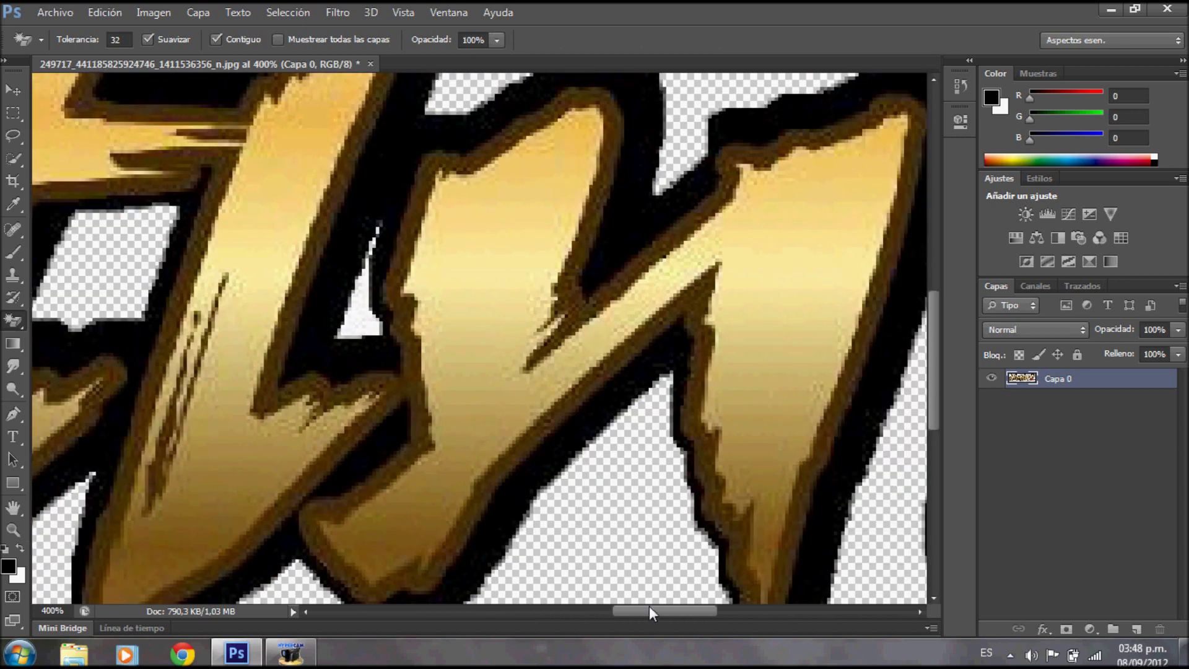
pyautogui.click(361, 334)
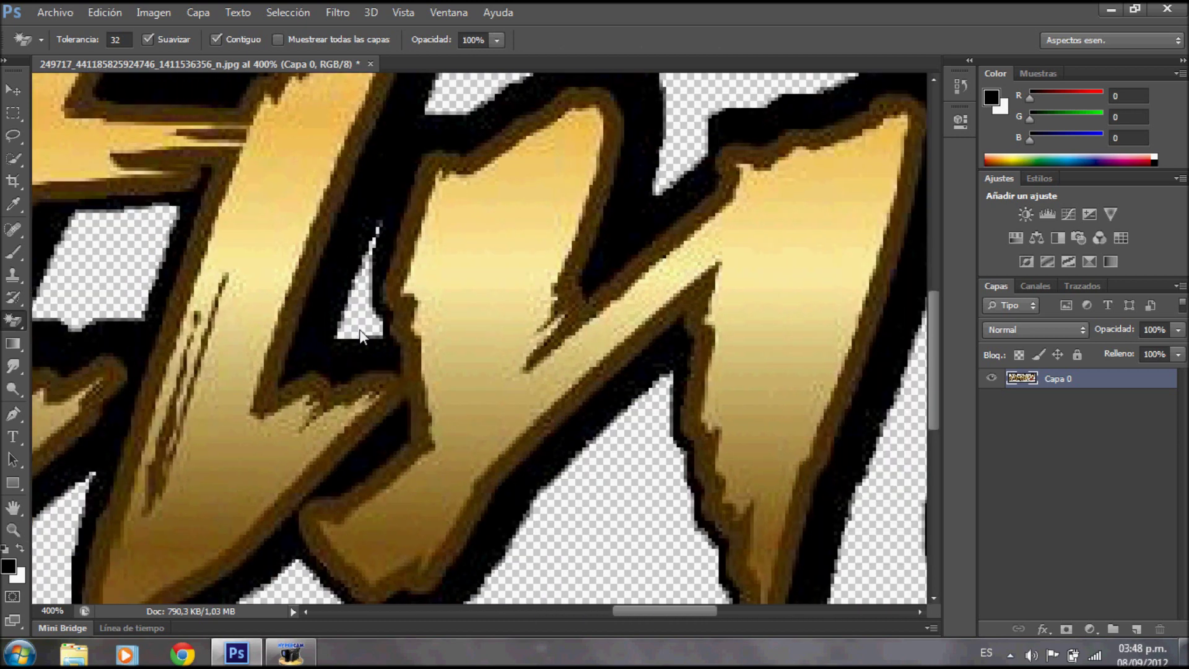
pyautogui.moveTo(935, 352)
pyautogui.mouseDown()
pyautogui.moveTo(937, 299)
pyautogui.moveTo(931, 343)
pyautogui.mouseUp()
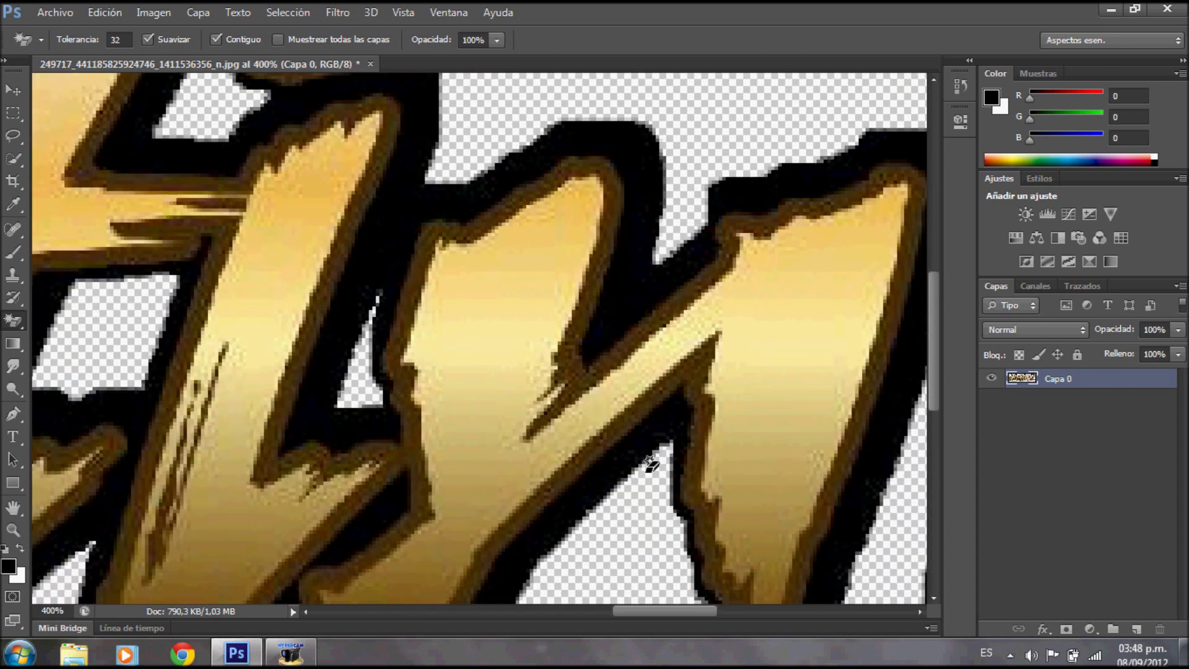
pyautogui.click(13, 530)
pyautogui.moveTo(329, 414); pyautogui.dragTo(209, 408)
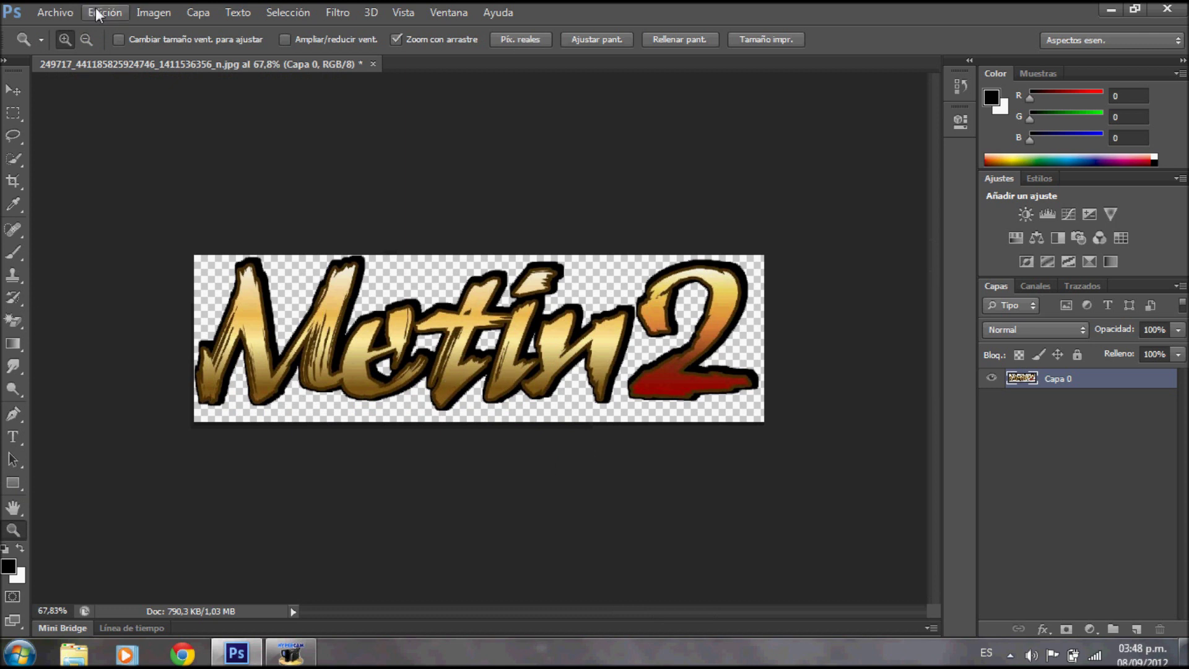
# Open the Colombian flag photo from Metin2 Colombia, accepting the embedded colour profile.
pyautogui.click(59, 14)
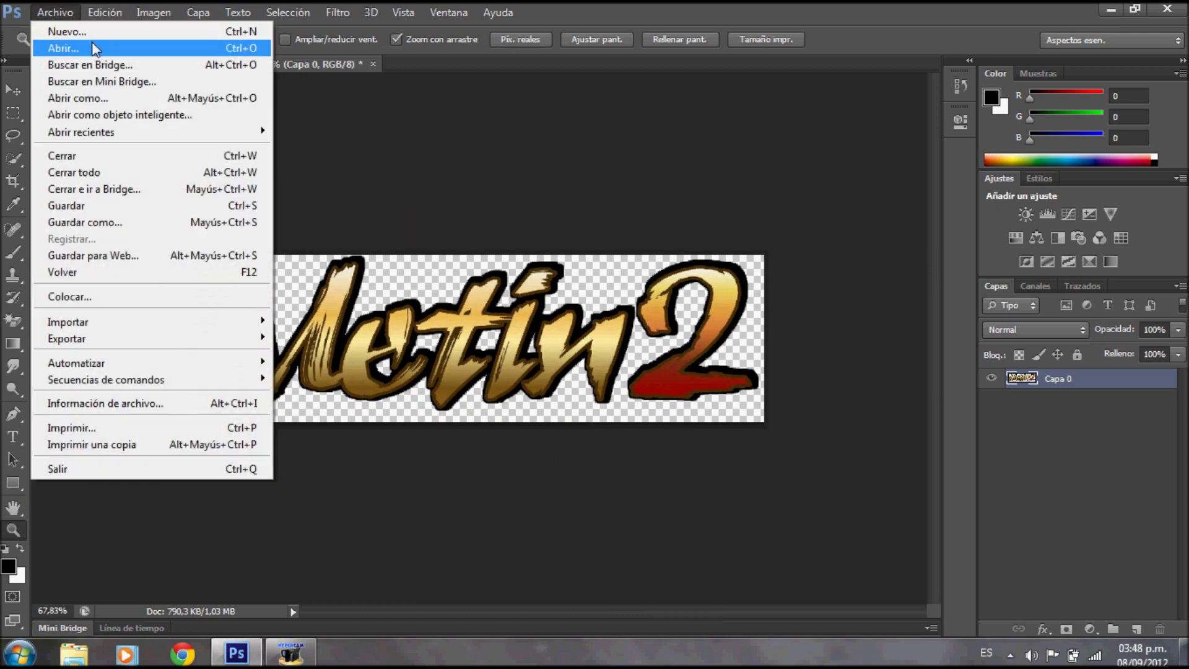
pyautogui.click(92, 48)
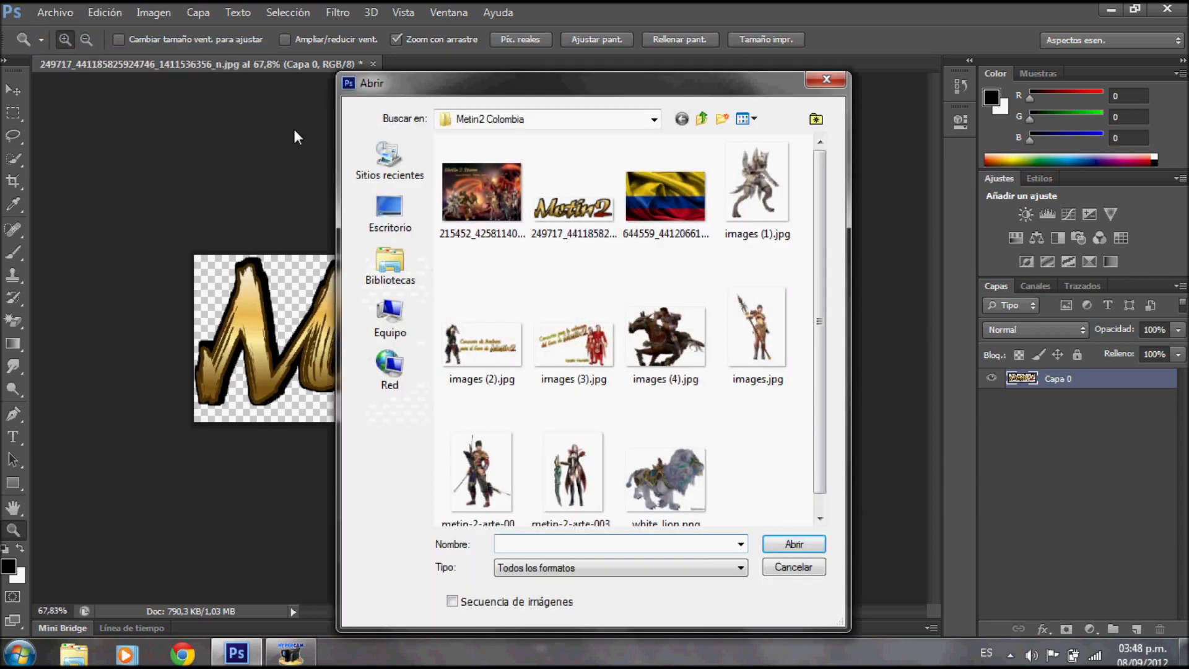
pyautogui.click(653, 198)
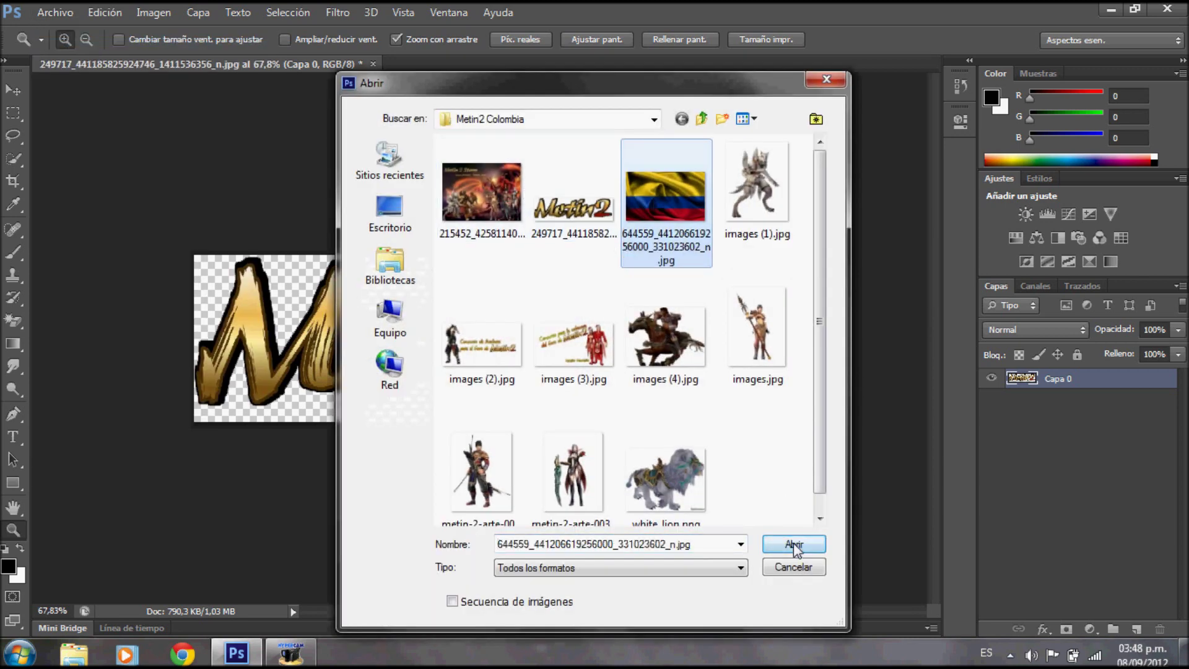
pyautogui.click(794, 545)
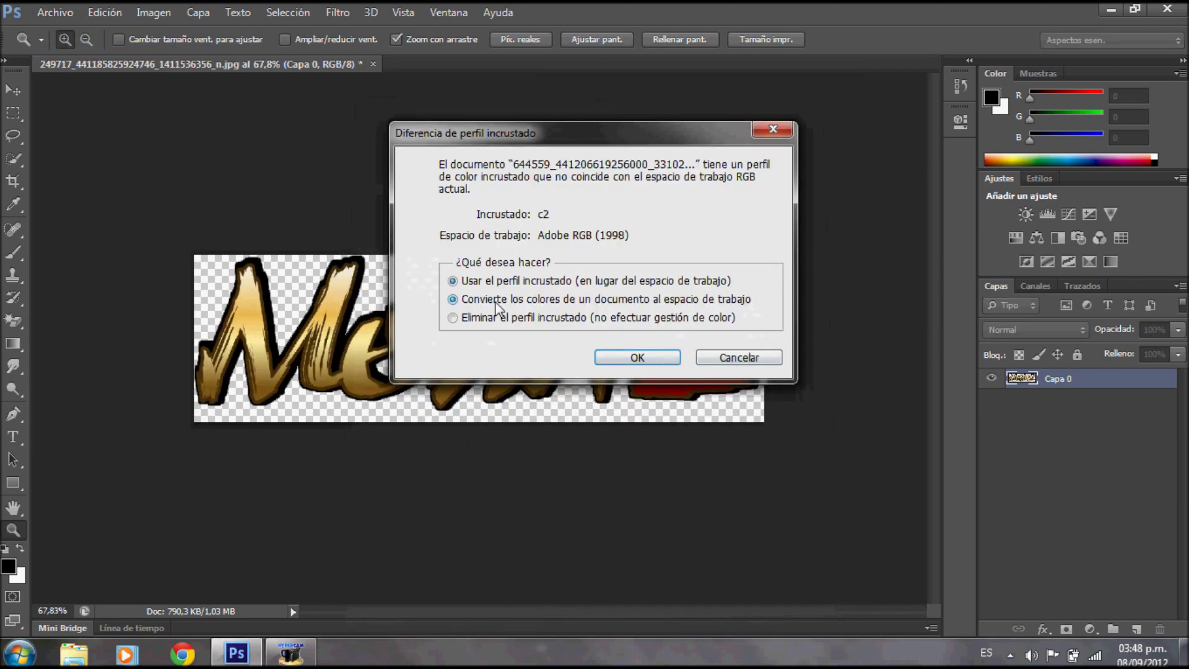
pyautogui.click(644, 357)
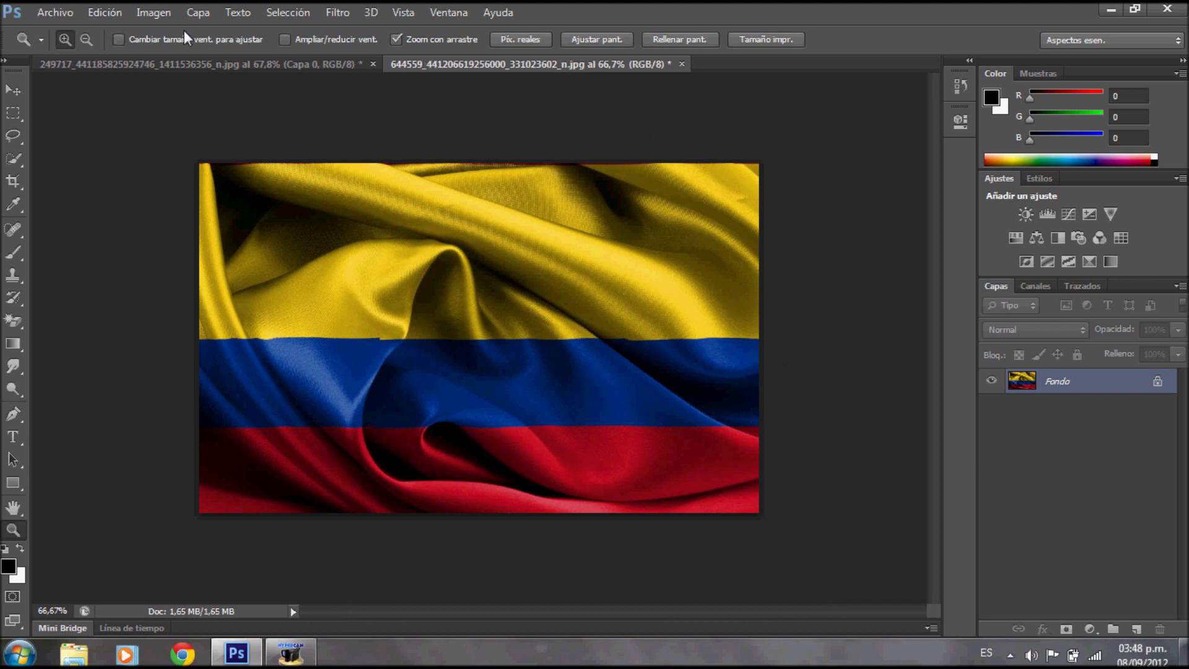
# Duplicate the flag's Fondo layer and set the copy's blend mode to Superponer.
pyautogui.rightClick(1047, 380)
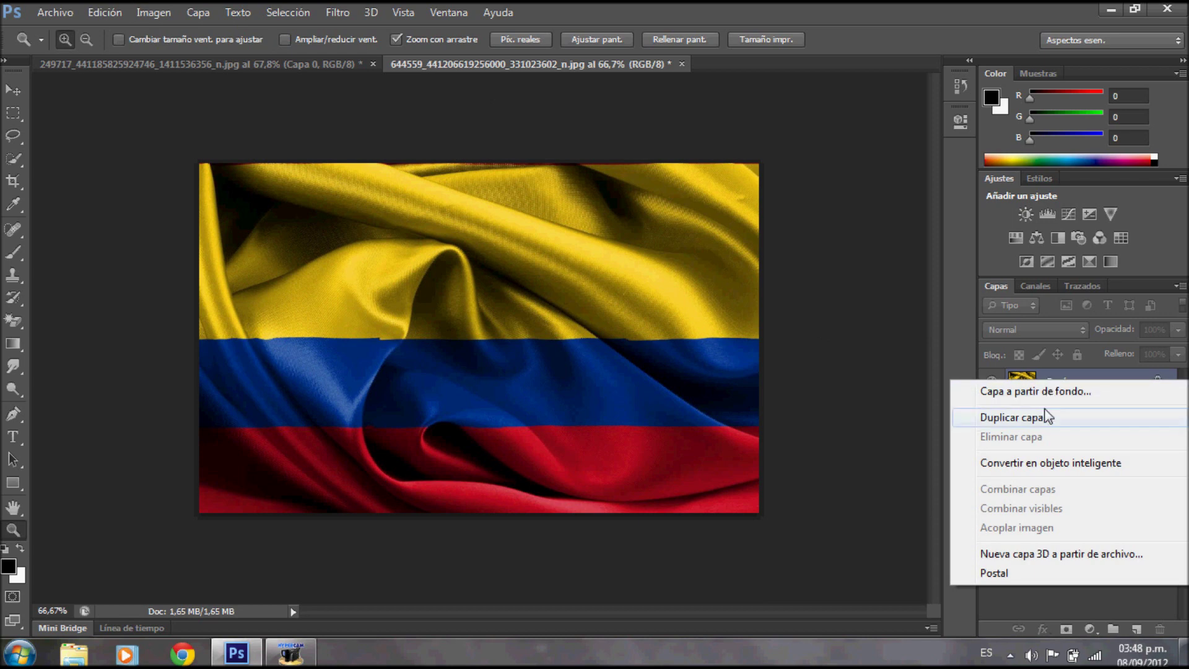
pyautogui.click(1015, 417)
pyautogui.click(756, 198)
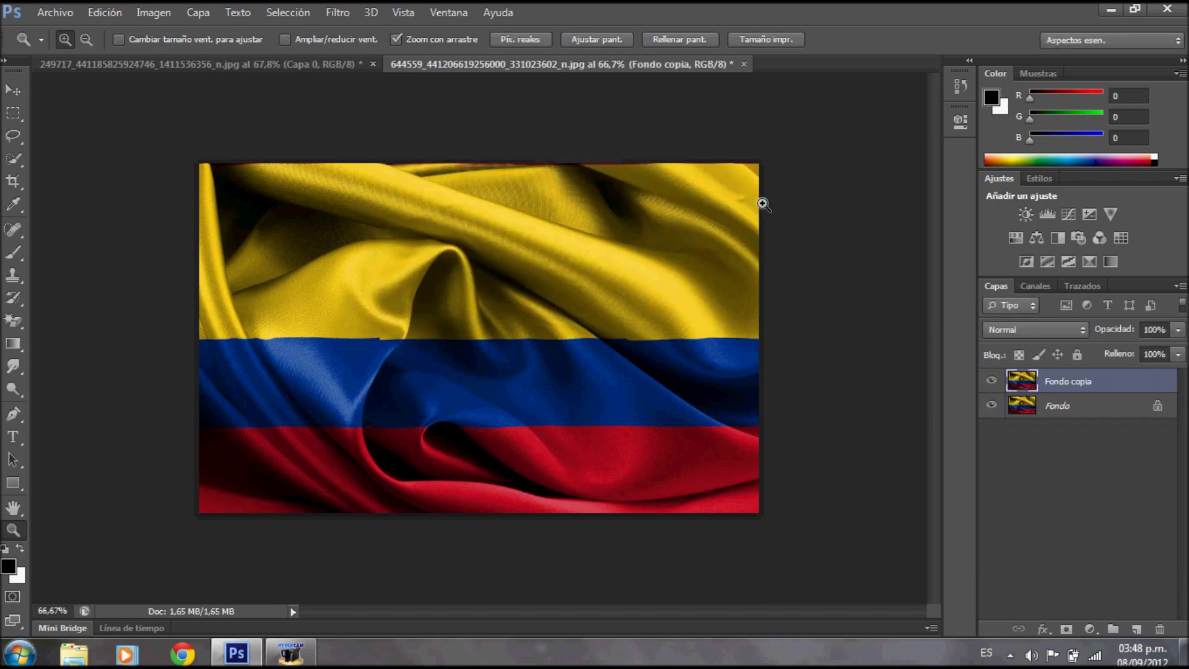
pyautogui.click(1069, 325)
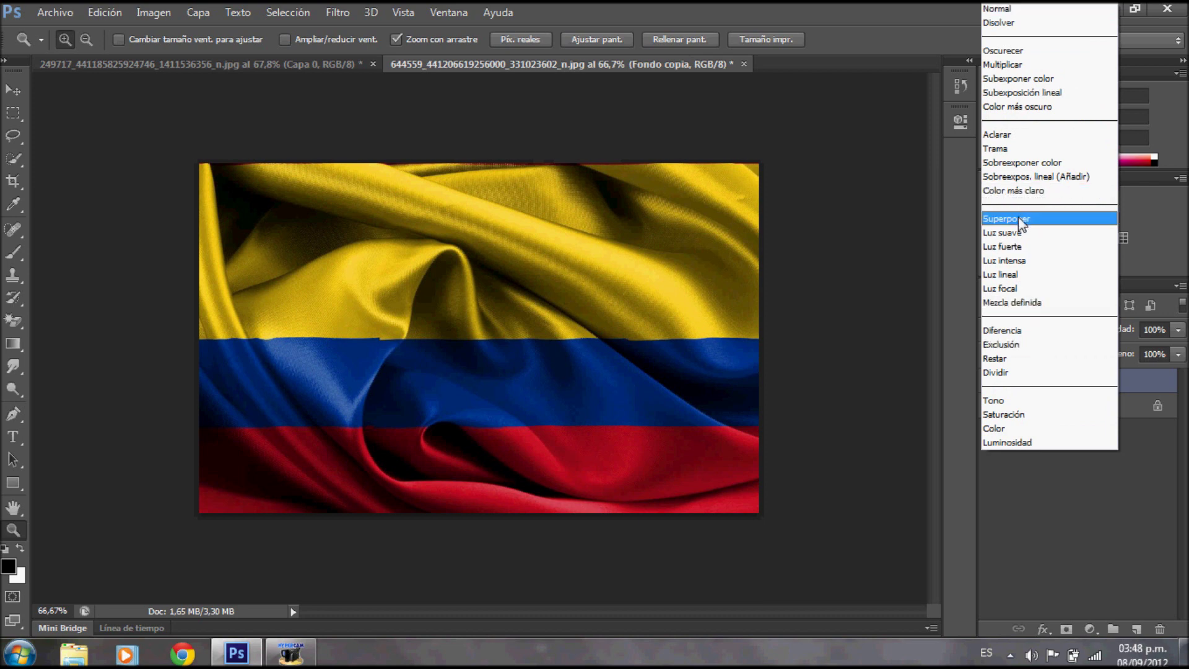
pyautogui.click(1022, 219)
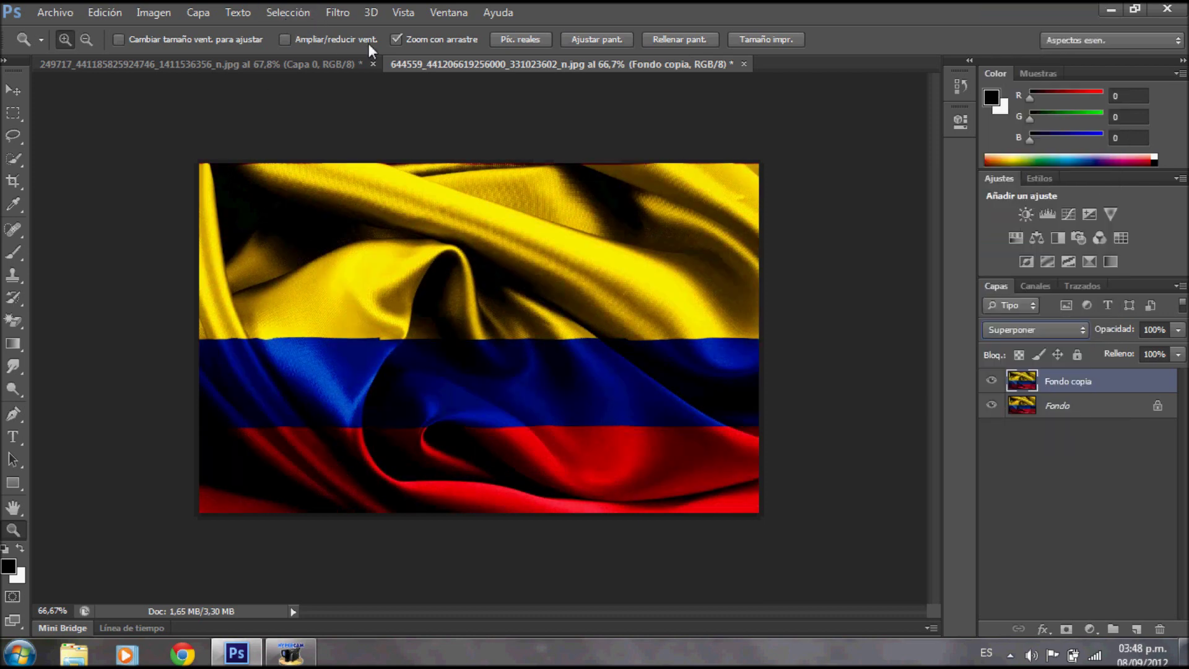
# Apply a Gaussian blur with radius 4,0 to the flag copy.
pyautogui.click(329, 14)
pyautogui.moveTo(390, 188)
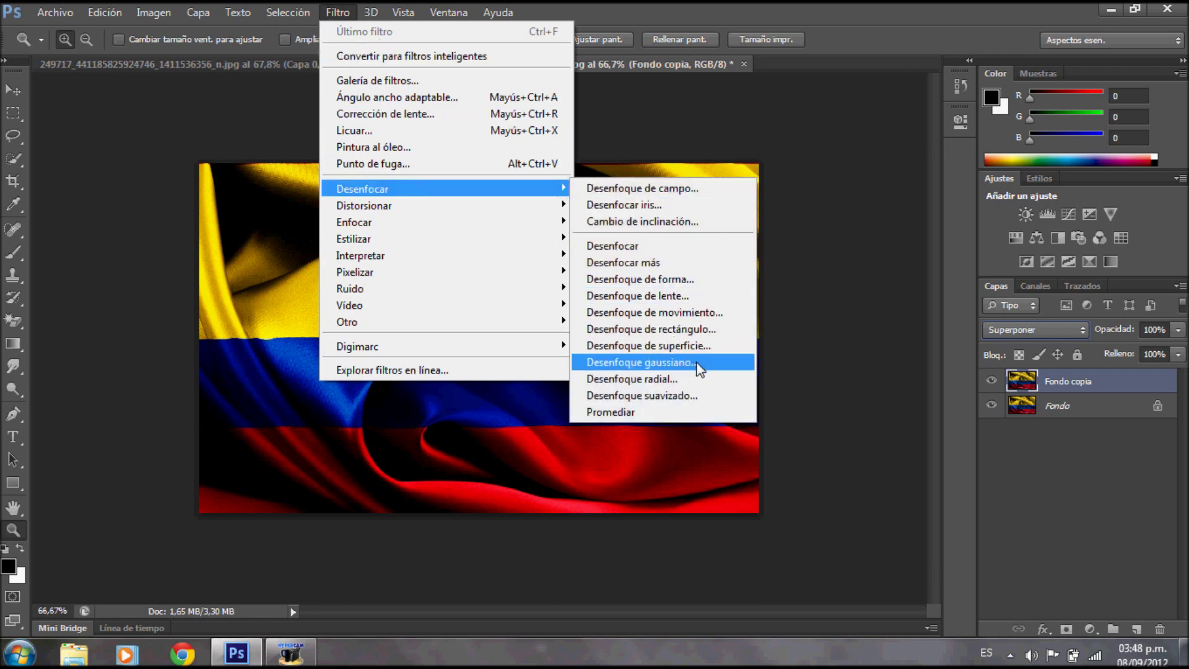
pyautogui.click(700, 365)
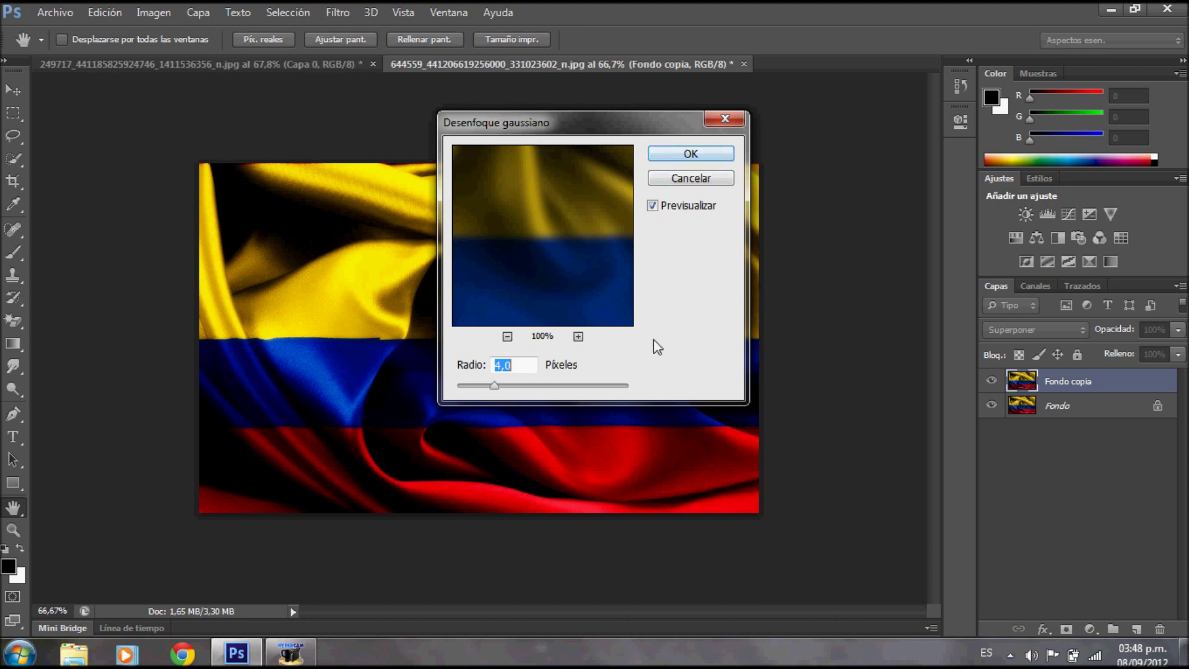
pyautogui.press('Return')
pyautogui.press('z')
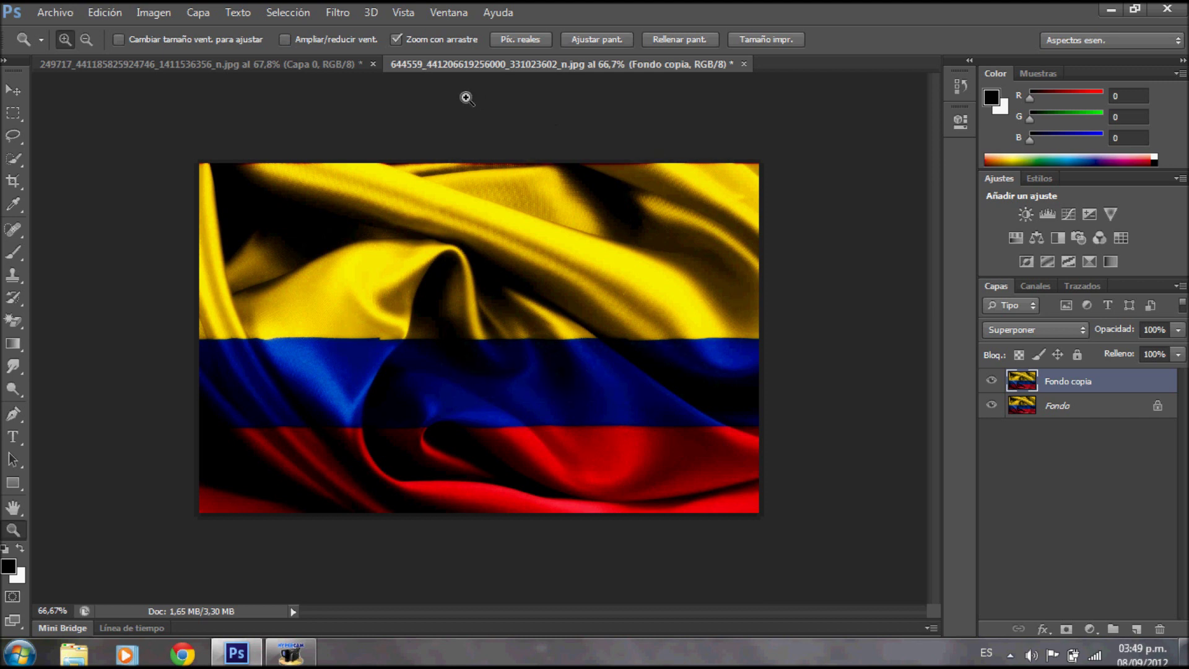
pyautogui.click(1047, 213)
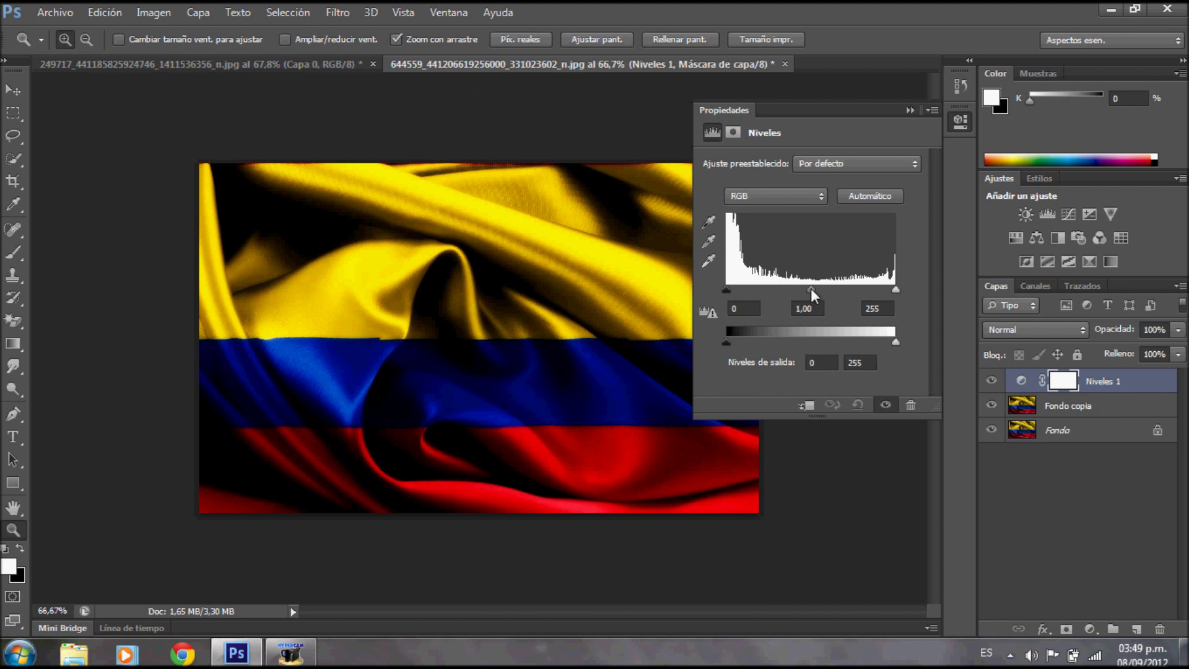
# Set the Levels midtone gamma to 1,11 and collapse the Properties panel.
pyautogui.moveTo(810, 288); pyautogui.dragTo(806, 288)
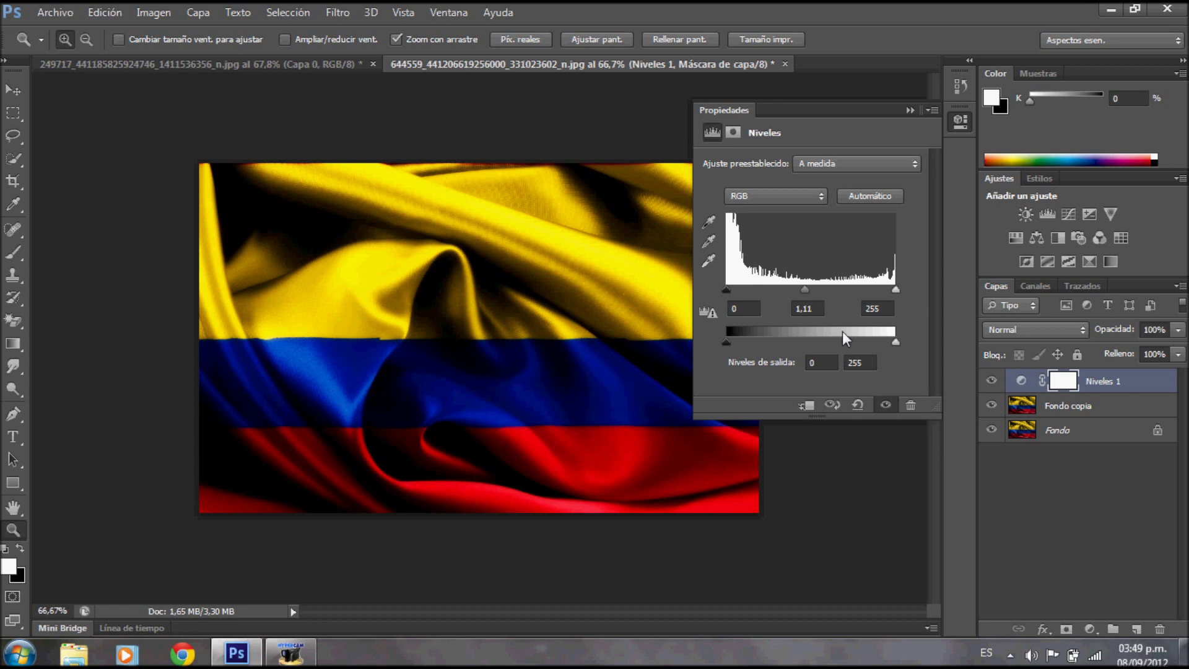
pyautogui.click(910, 110)
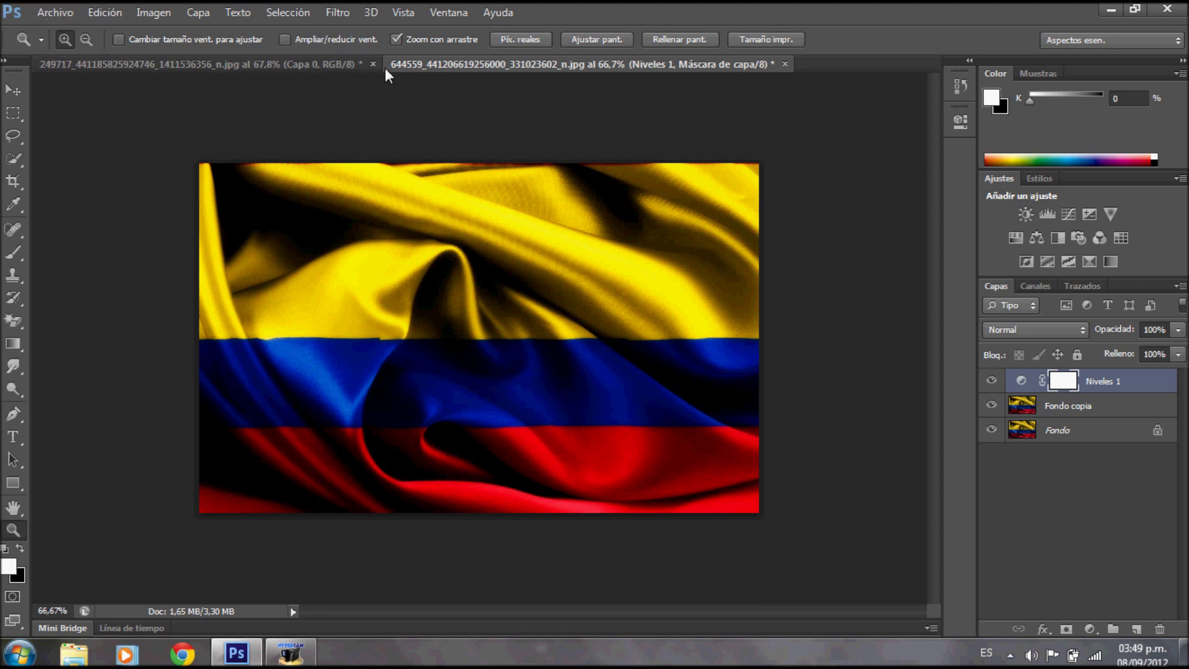
# In the logo document, select the whole Metin2 logo with the Rectangular Marquee.
pyautogui.click(303, 66)
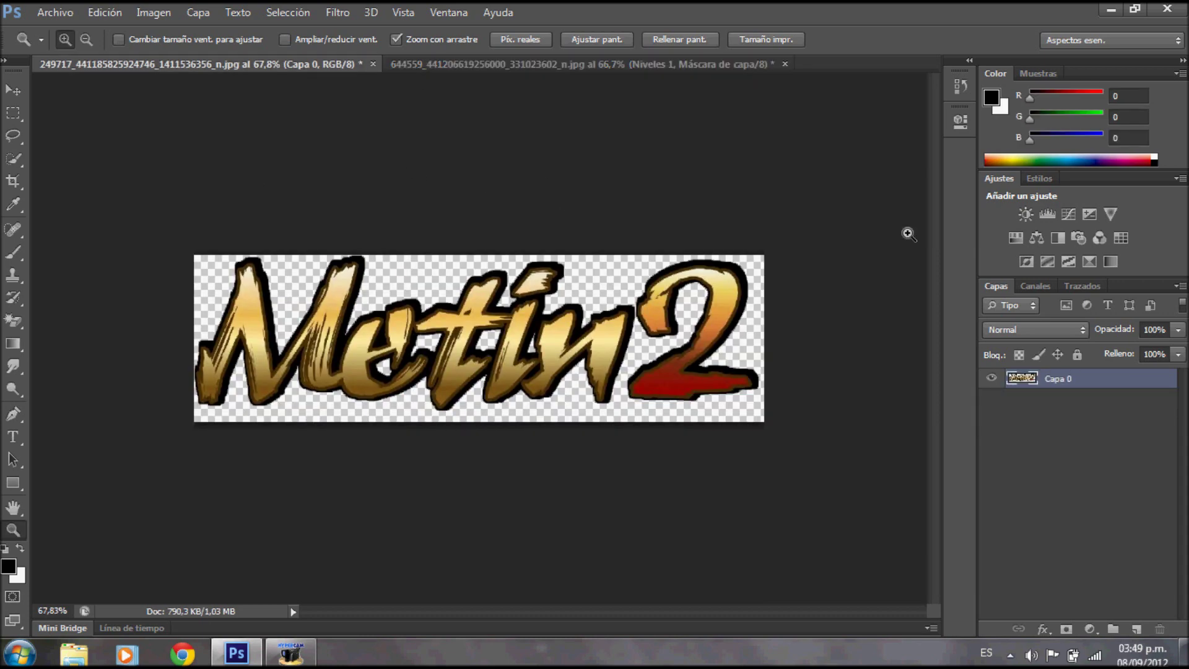
pyautogui.rightClick(1081, 385)
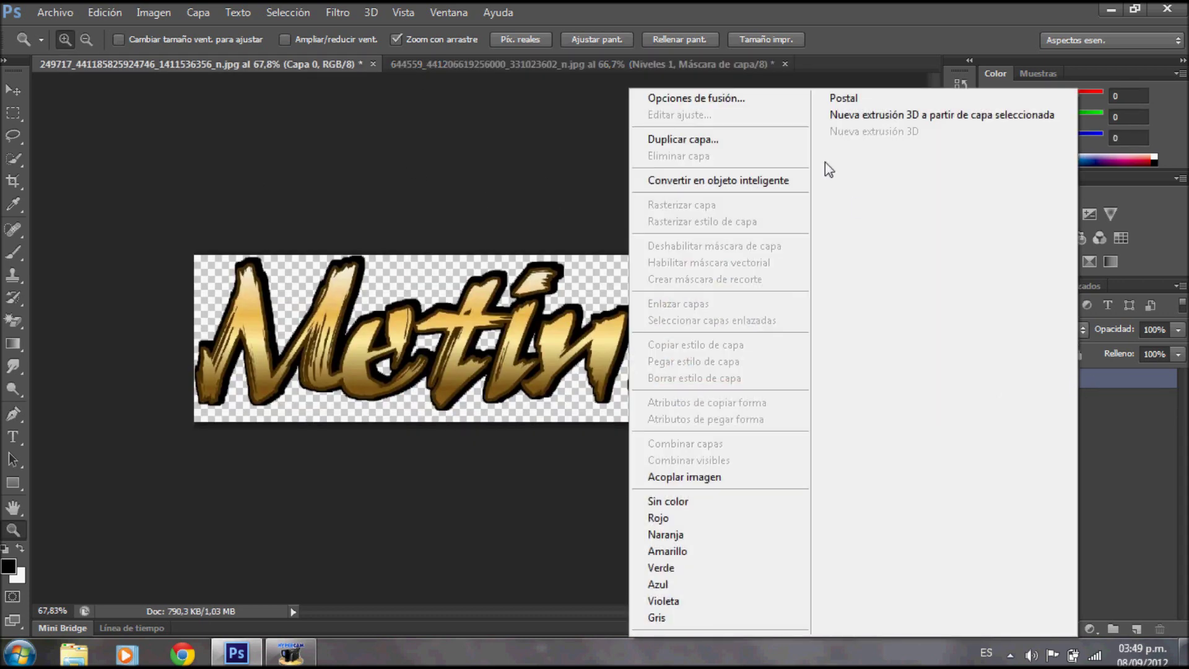
pyautogui.click(489, 175)
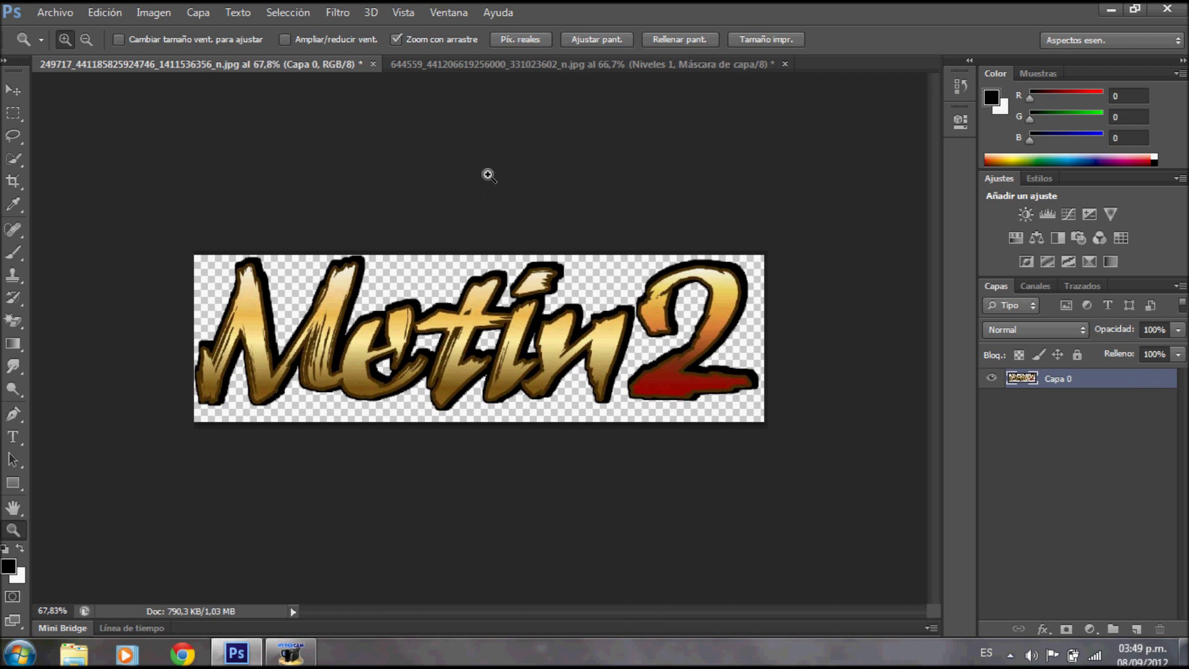
pyautogui.click(13, 113)
pyautogui.moveTo(192, 252)
pyautogui.mouseDown()
pyautogui.moveTo(641, 426)
pyautogui.moveTo(773, 426)
pyautogui.mouseUp()
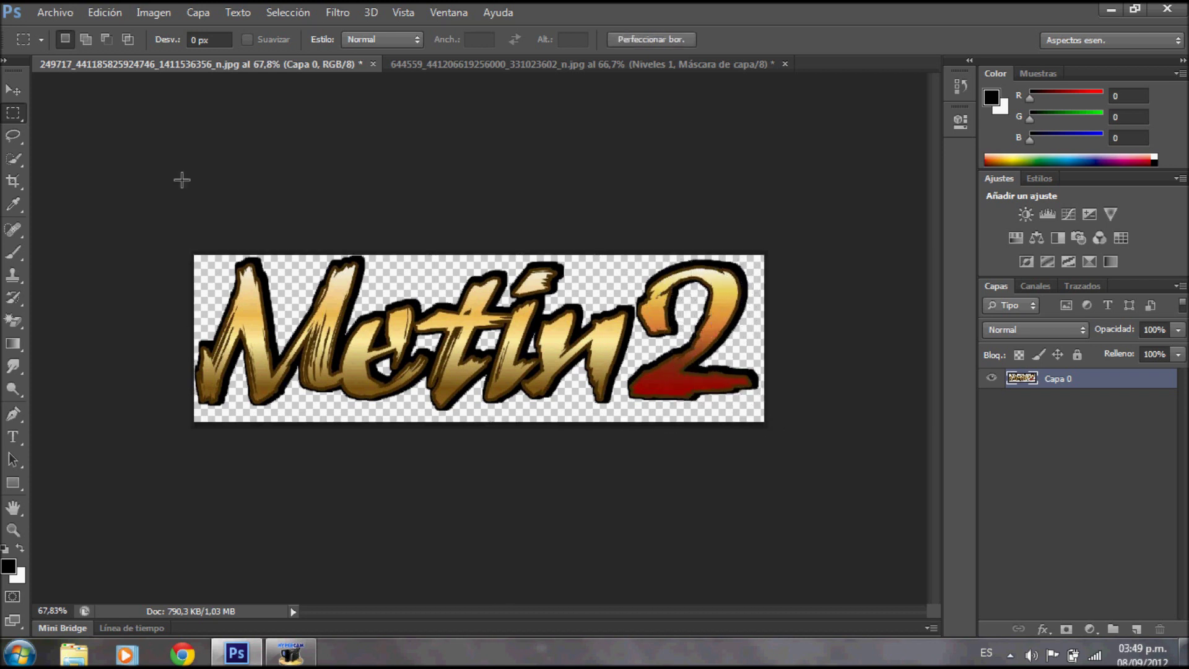
# Move the selected logo onto the flag image and nudge it into place across the centre.
pyautogui.click(13, 90)
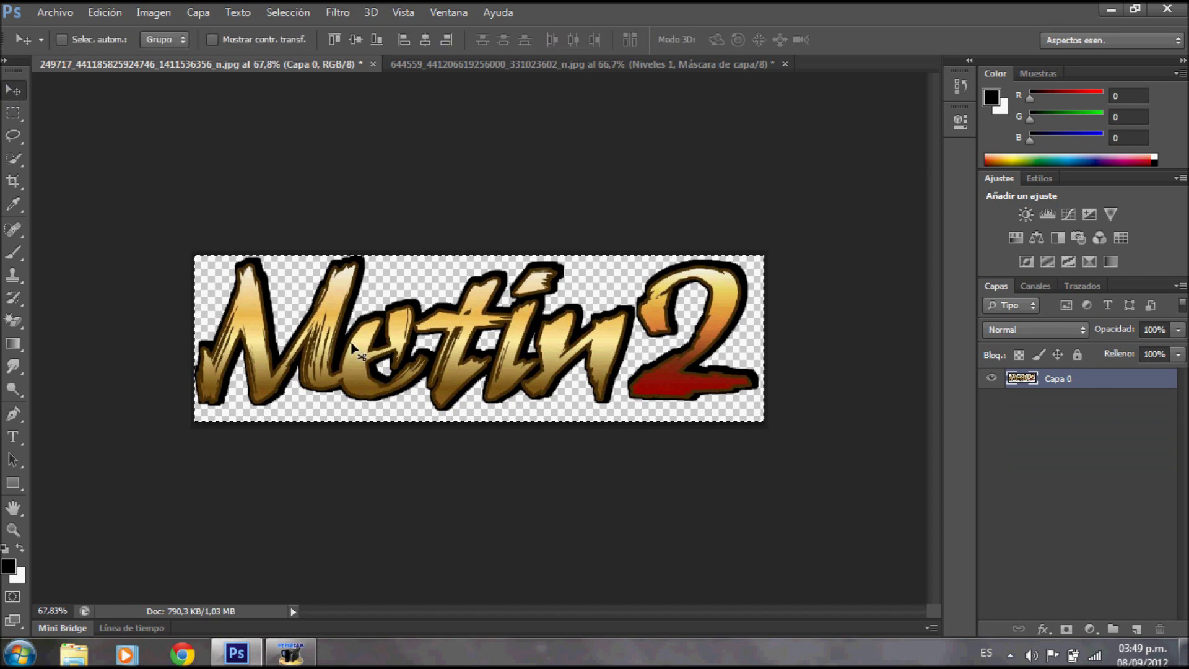
pyautogui.moveTo(641, 194)
pyautogui.mouseDown()
pyautogui.moveTo(613, 60)
pyautogui.moveTo(496, 322)
pyautogui.moveTo(352, 354)
pyautogui.mouseUp()
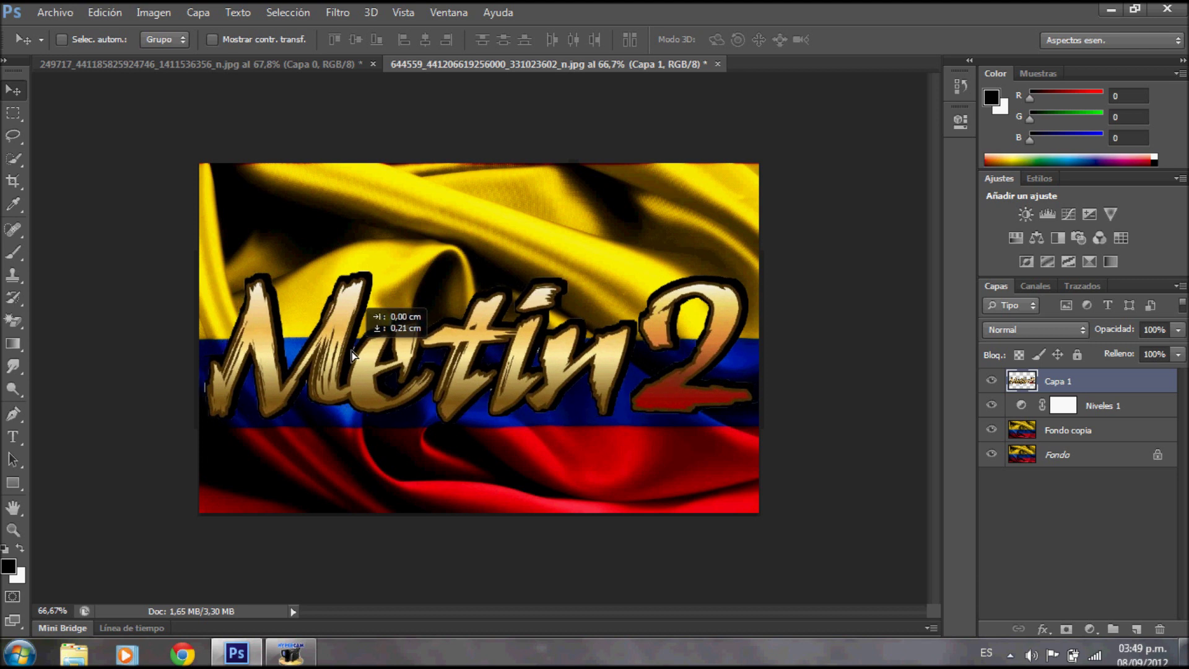
pyautogui.hotkey('shift', 'Left')
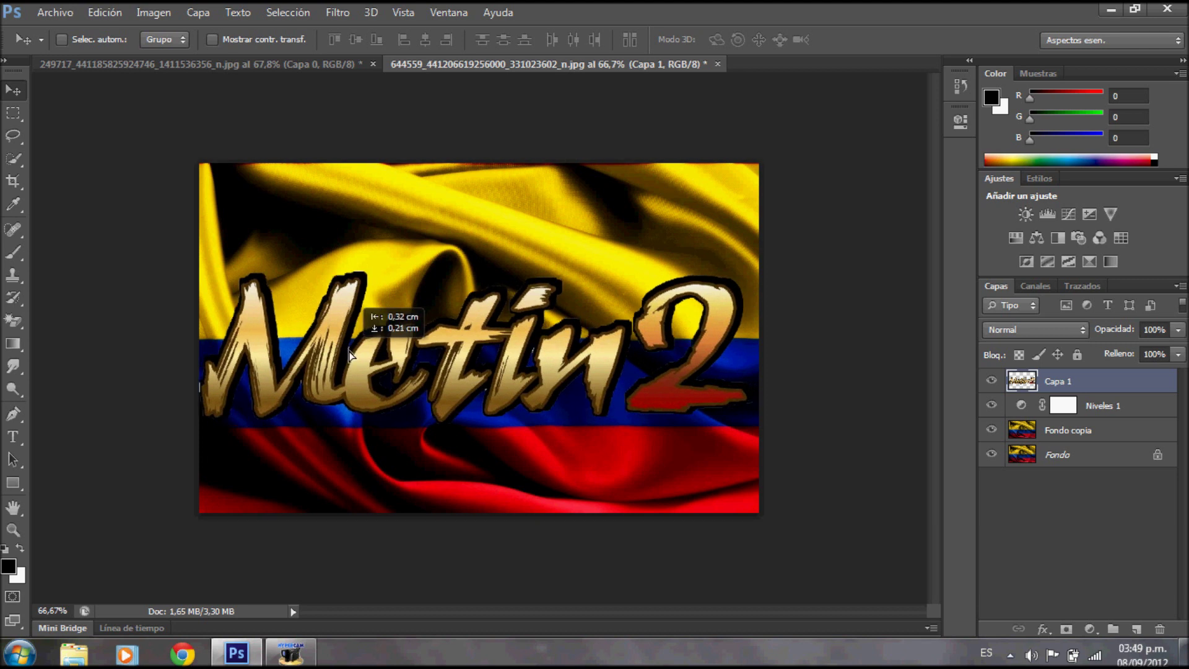
pyautogui.moveTo(350, 354)
pyautogui.mouseDown()
pyautogui.moveTo(365, 351)
pyautogui.moveTo(368, 370)
pyautogui.mouseUp()
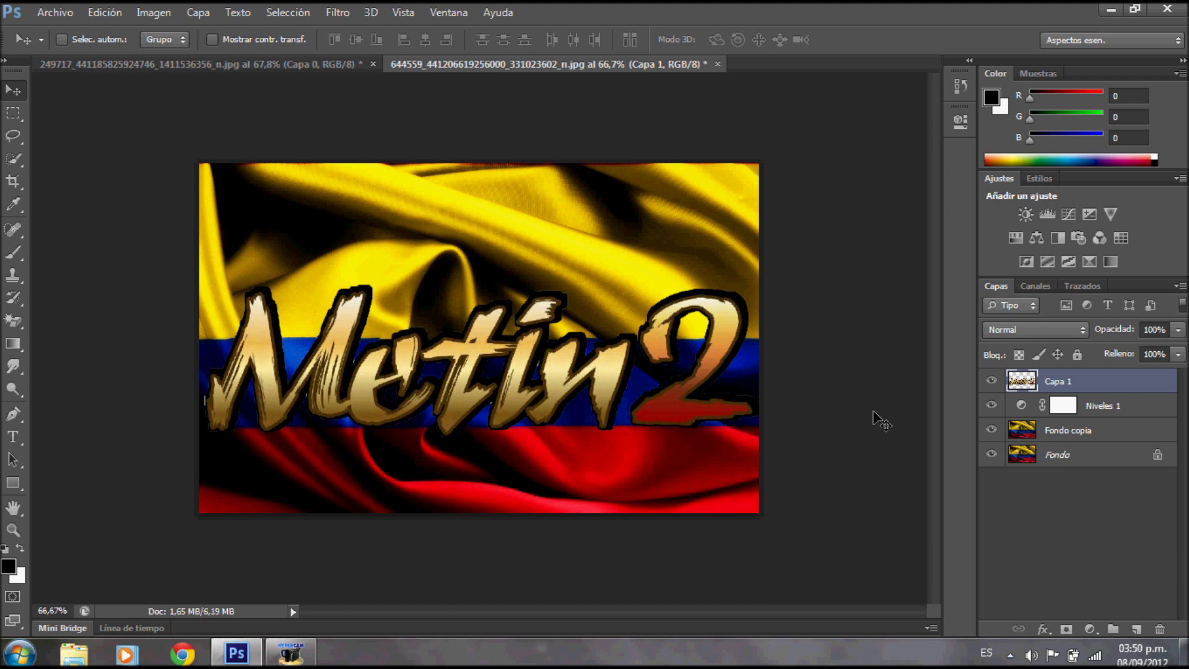
pyautogui.rightClick(1025, 381)
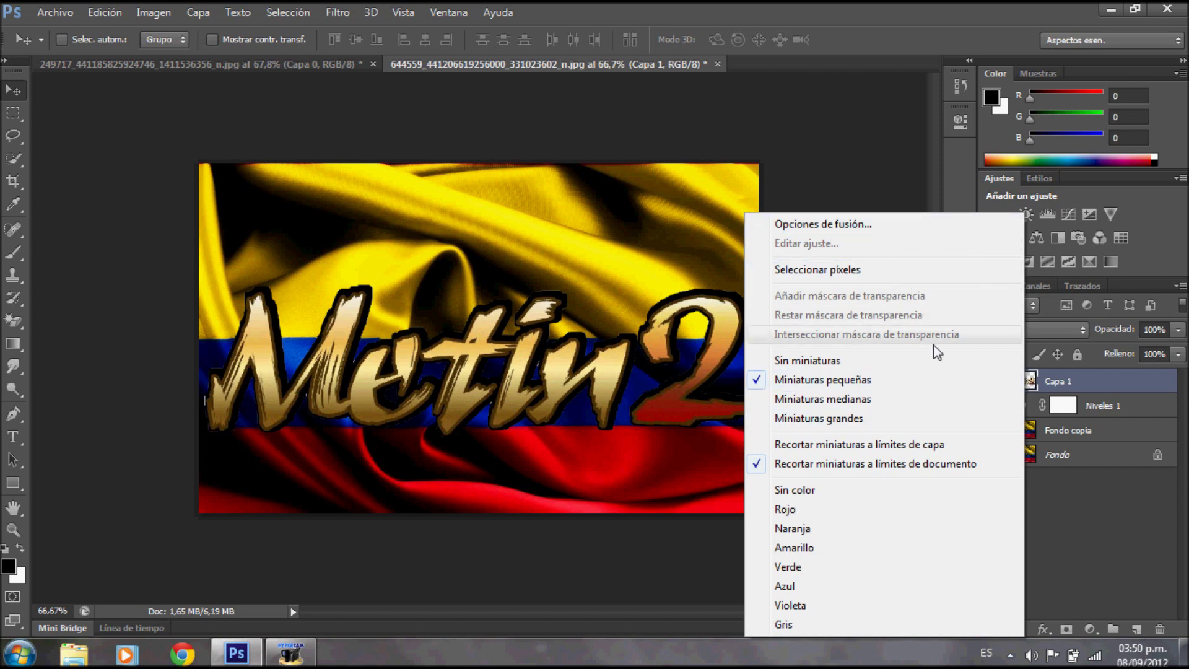
# Duplicate Capa 1 as 'Capa 1 copia' and set its blend mode to Superponer.
pyautogui.rightClick(1083, 386)
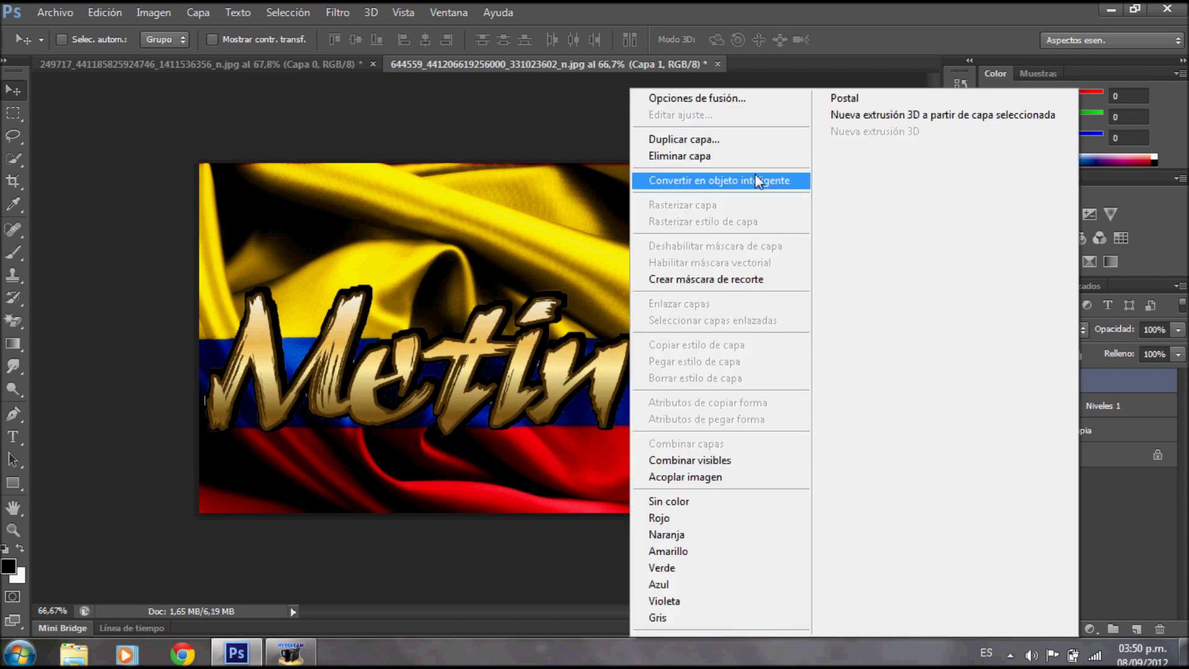
pyautogui.click(746, 146)
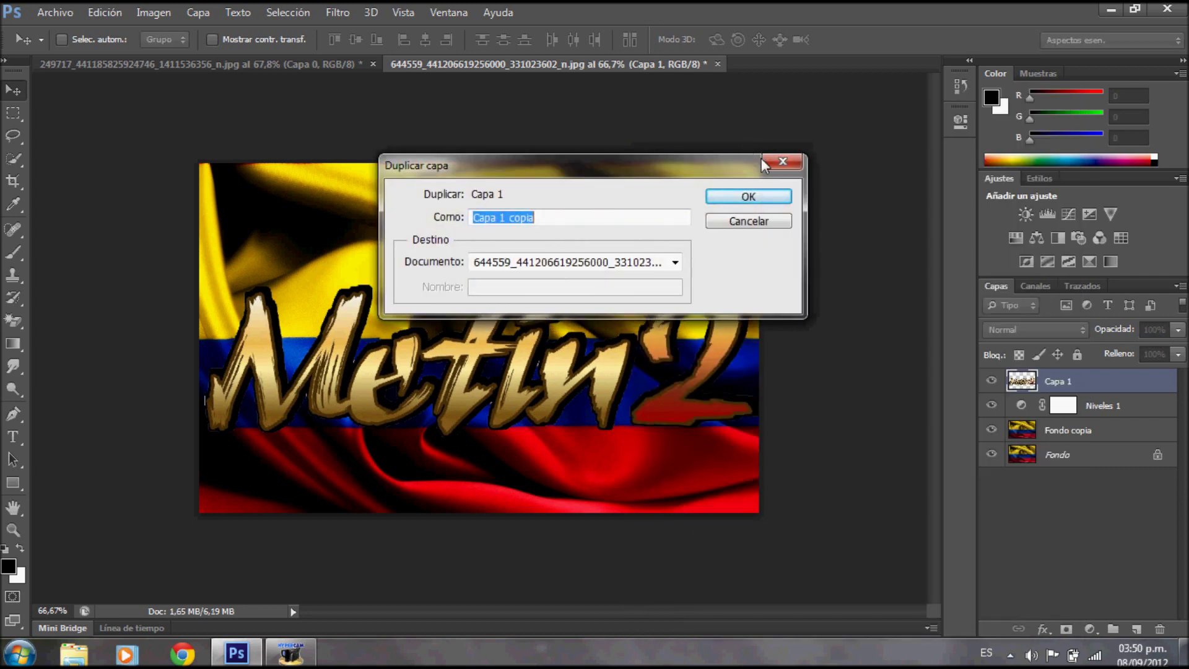
pyautogui.click(731, 197)
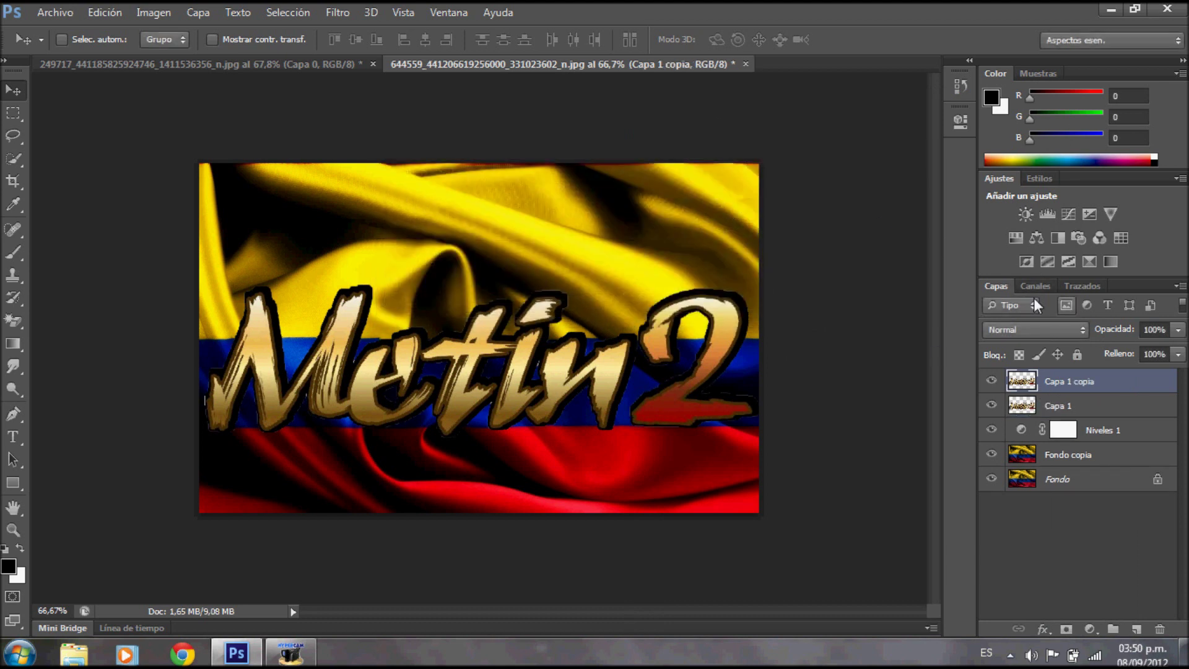
pyautogui.click(1067, 329)
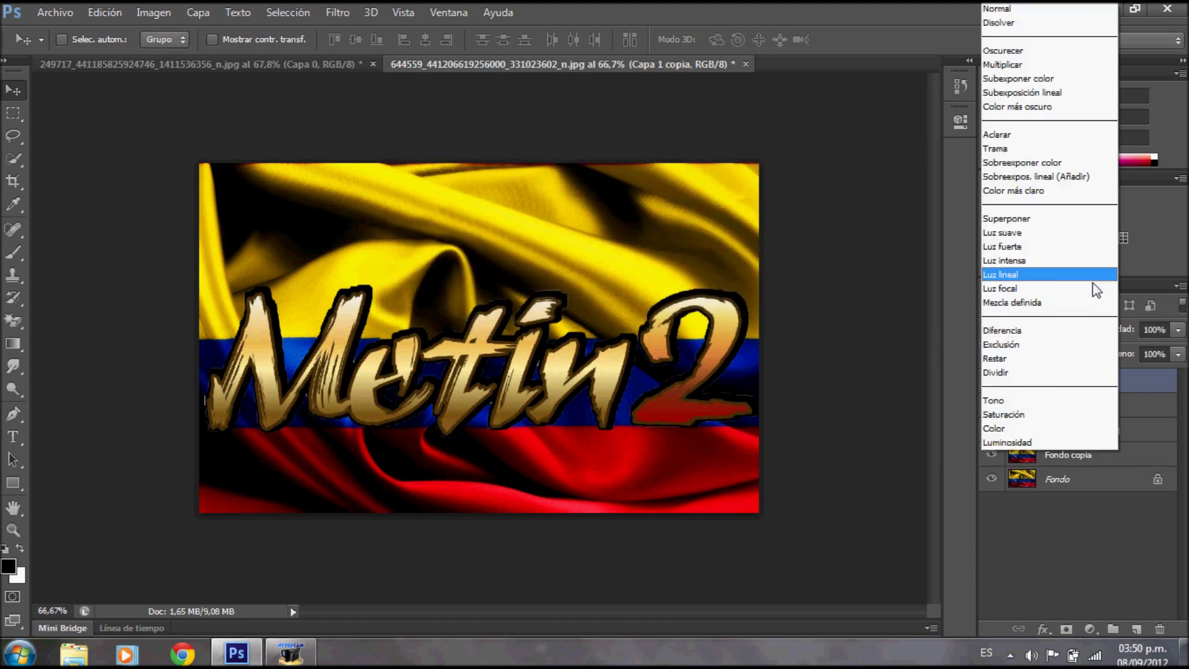
pyautogui.click(1049, 226)
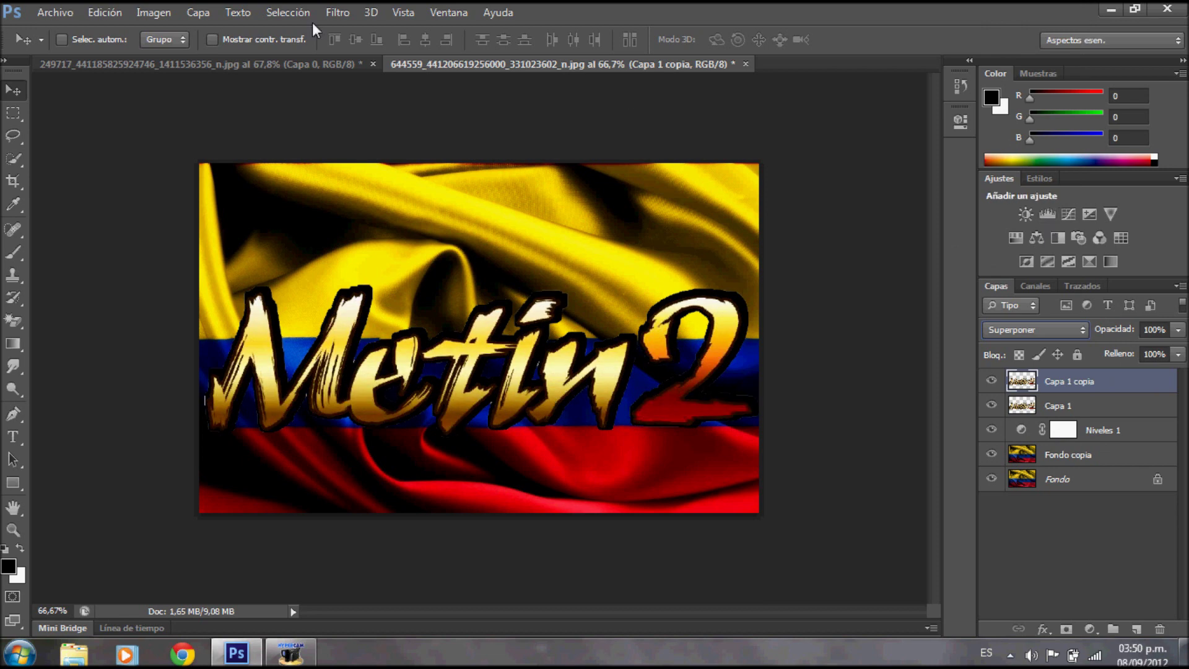
pyautogui.click(350, 10)
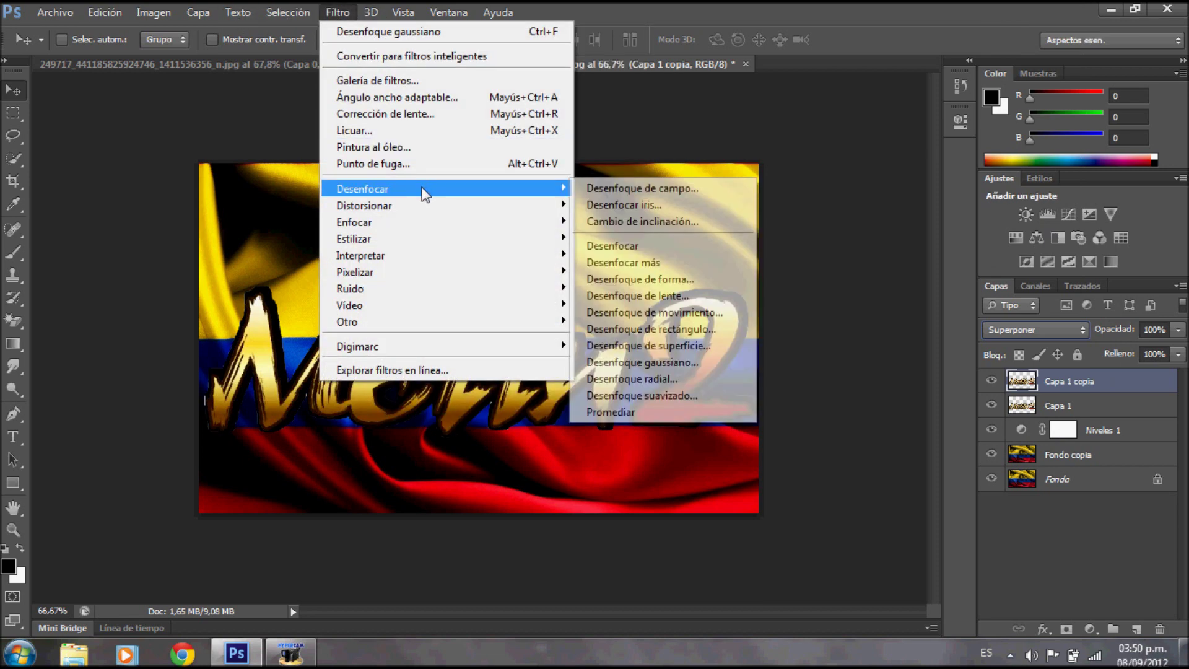
pyautogui.moveTo(362, 188)
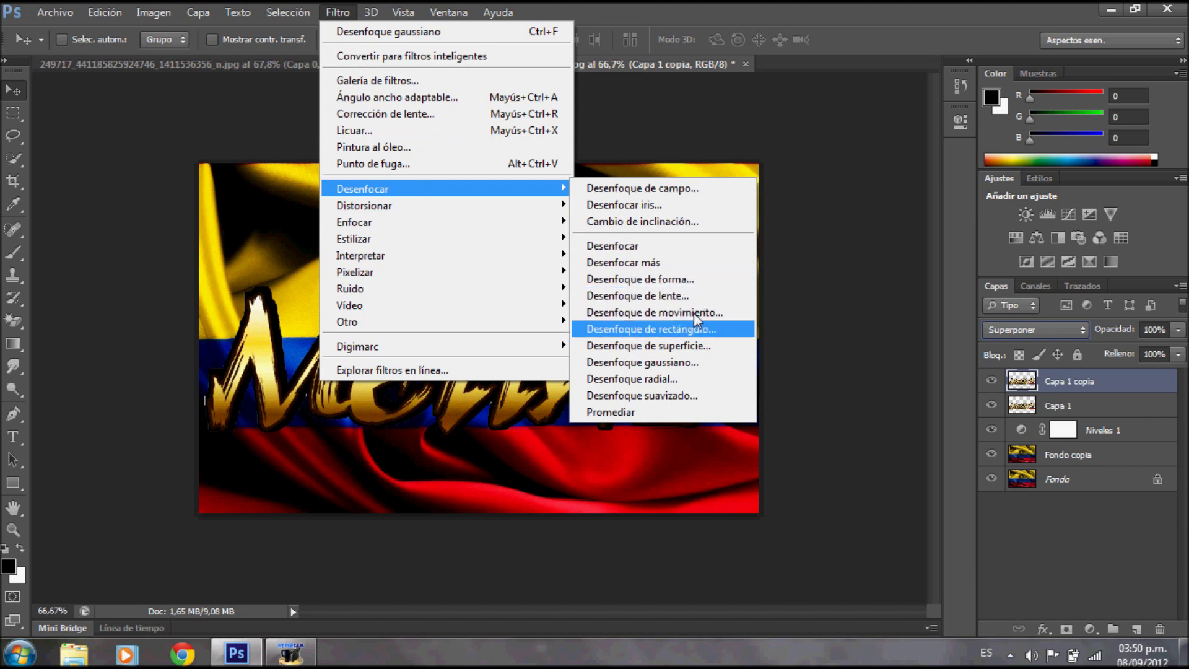
# Apply a Gaussian blur with radius 4,0 to Capa 1 copia.
pyautogui.click(683, 362)
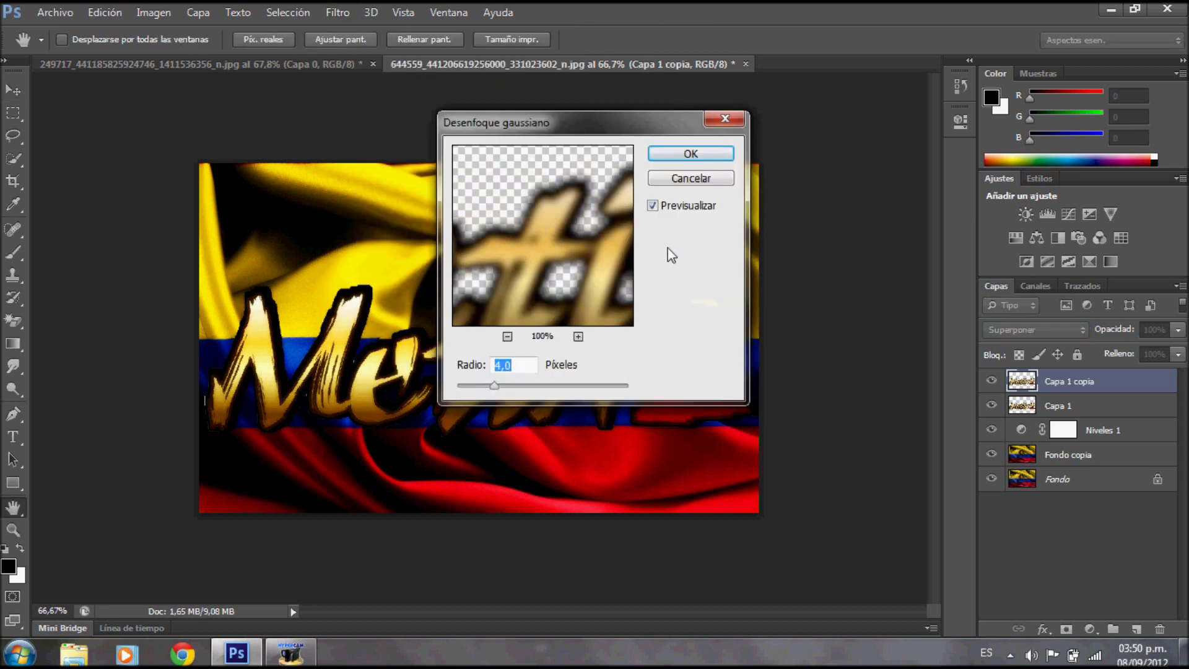
pyautogui.press('Return')
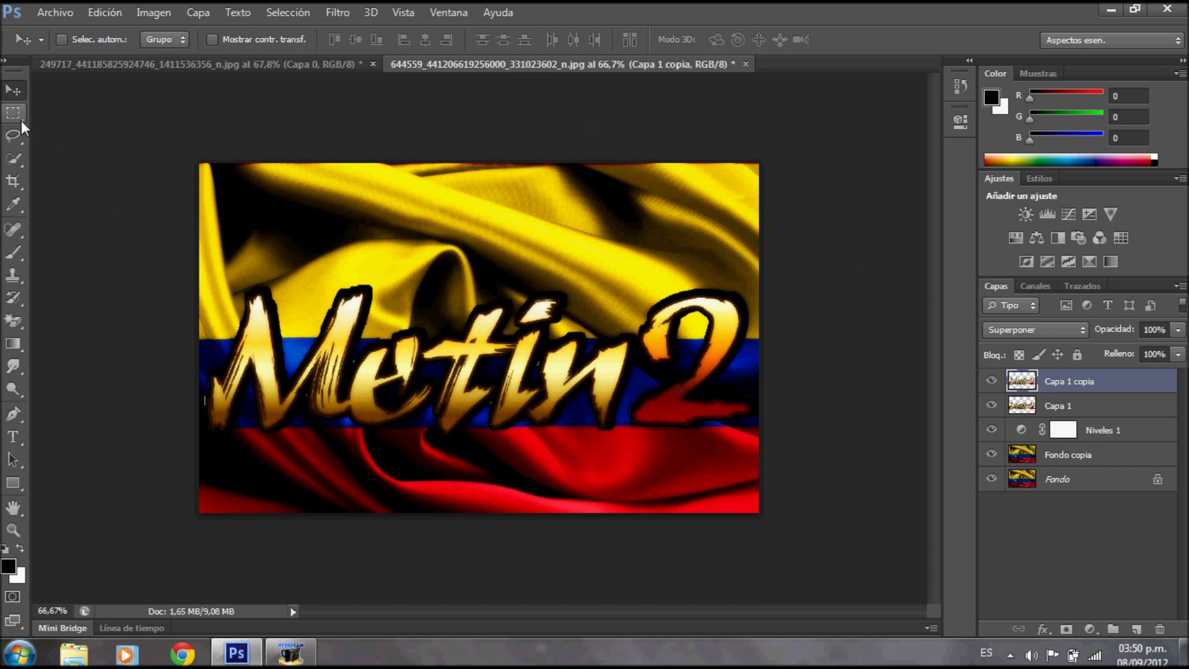
# Zoom in closely on the M's left edge and select the Smudge tool.
pyautogui.click(12, 530)
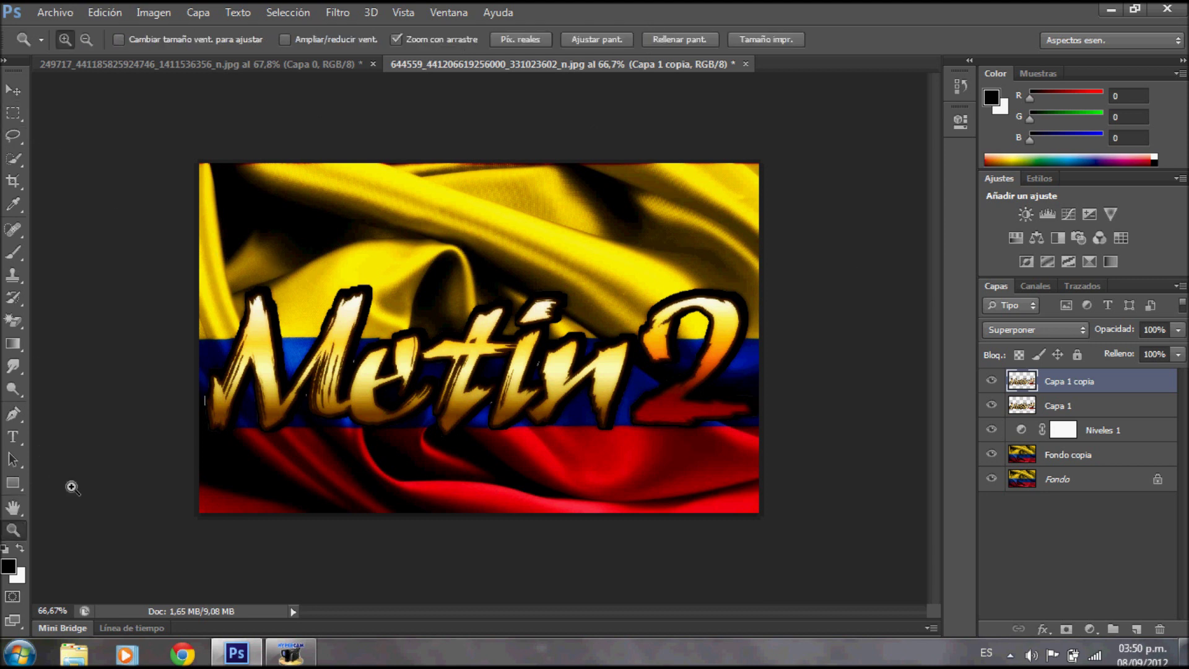
pyautogui.click(216, 407)
pyautogui.click(112, 436)
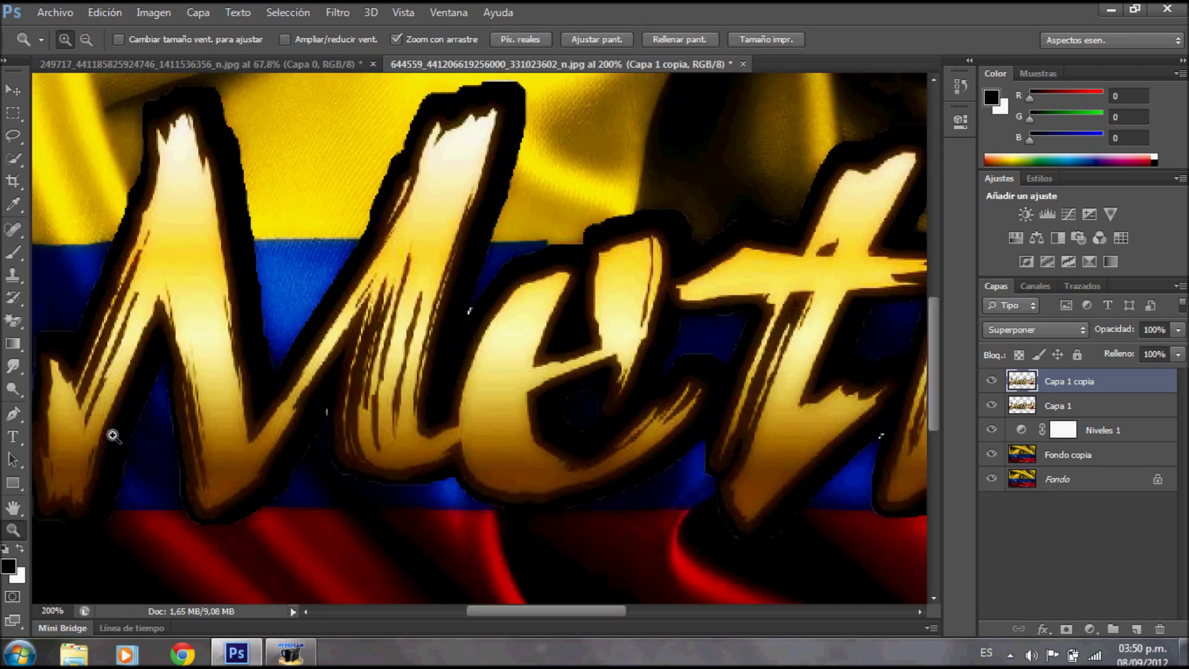
pyautogui.click(61, 433)
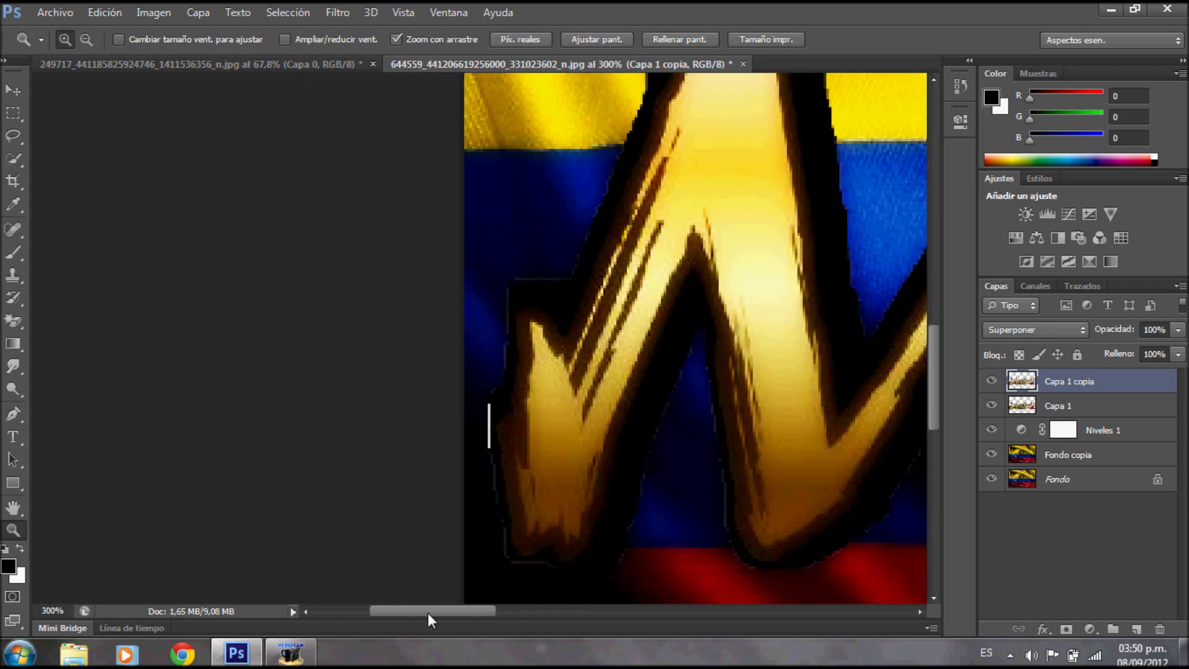
pyautogui.moveTo(483, 612); pyautogui.dragTo(435, 612)
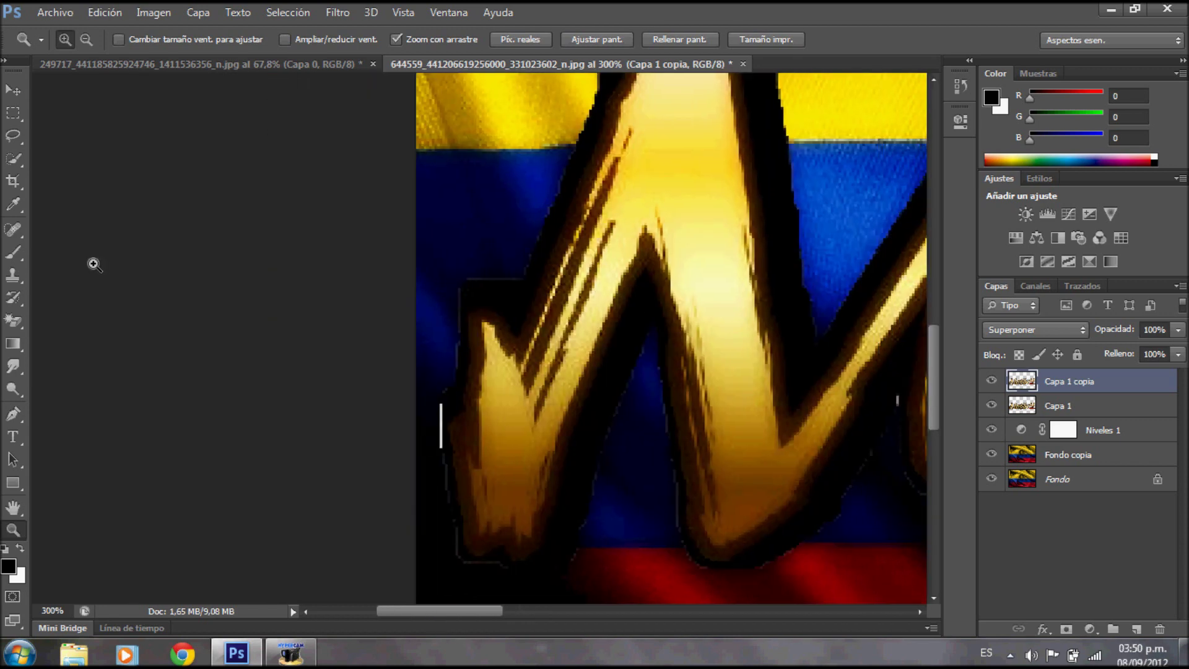
pyautogui.click(20, 370)
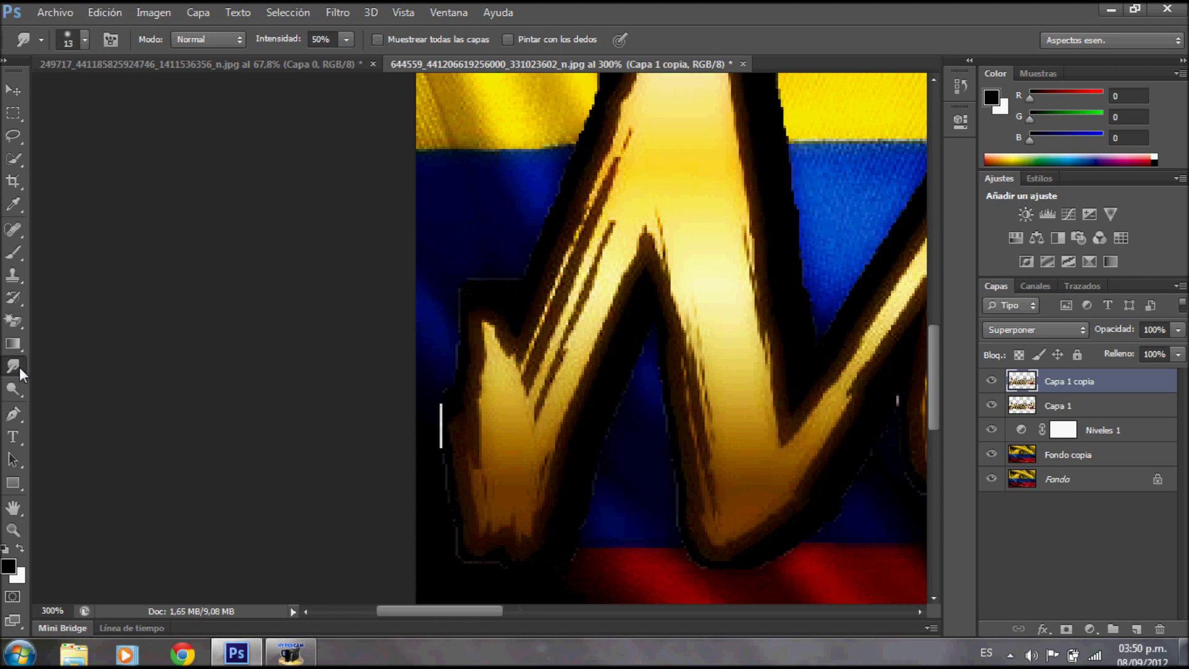
pyautogui.rightClick(20, 367)
pyautogui.click(104, 400)
# On Capa 1, smudge the light streaks along the lettering edges at 50% strength, then zoom out to fit.
pyautogui.click(1051, 406)
pyautogui.moveTo(433, 420); pyautogui.dragTo(441, 446)
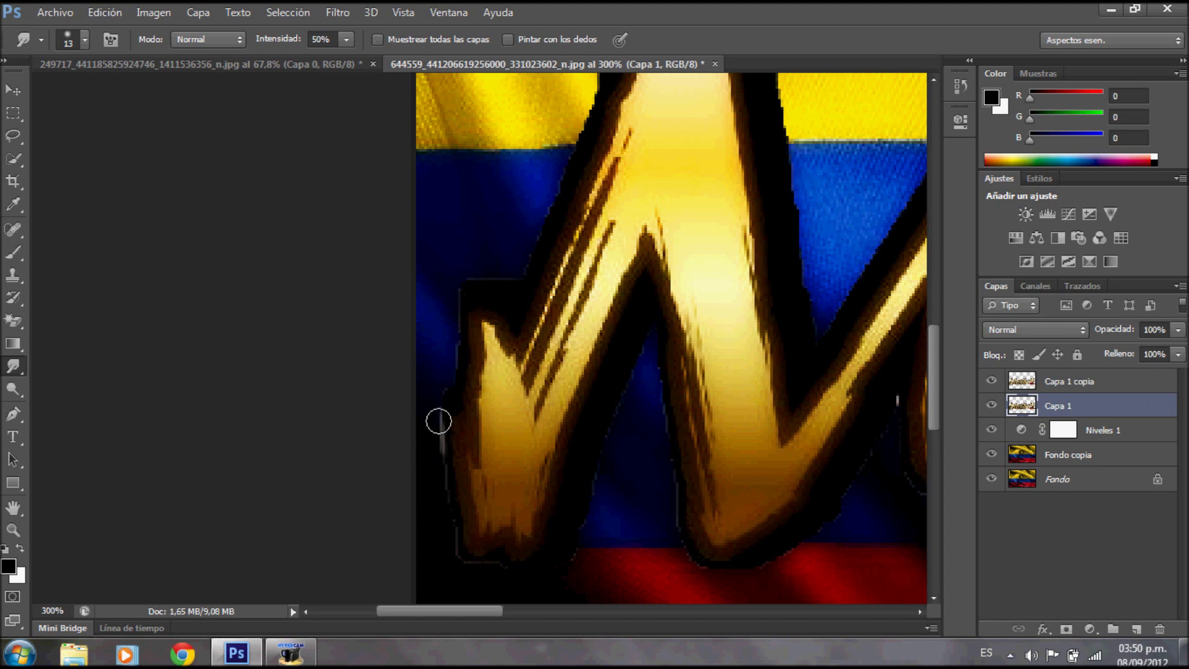
pyautogui.moveTo(439, 420); pyautogui.dragTo(442, 478)
pyautogui.moveTo(435, 430)
pyautogui.mouseDown()
pyautogui.moveTo(449, 531)
pyautogui.moveTo(469, 568)
pyautogui.mouseUp()
pyautogui.moveTo(495, 611); pyautogui.dragTo(563, 610)
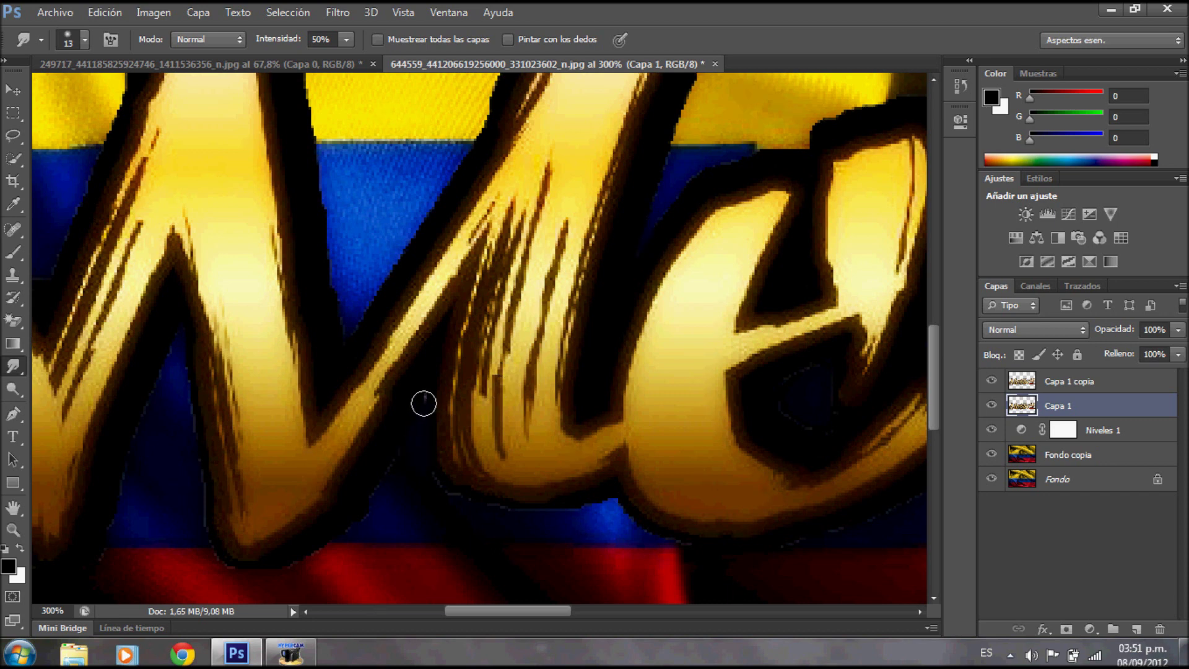
pyautogui.moveTo(492, 611); pyautogui.dragTo(596, 610)
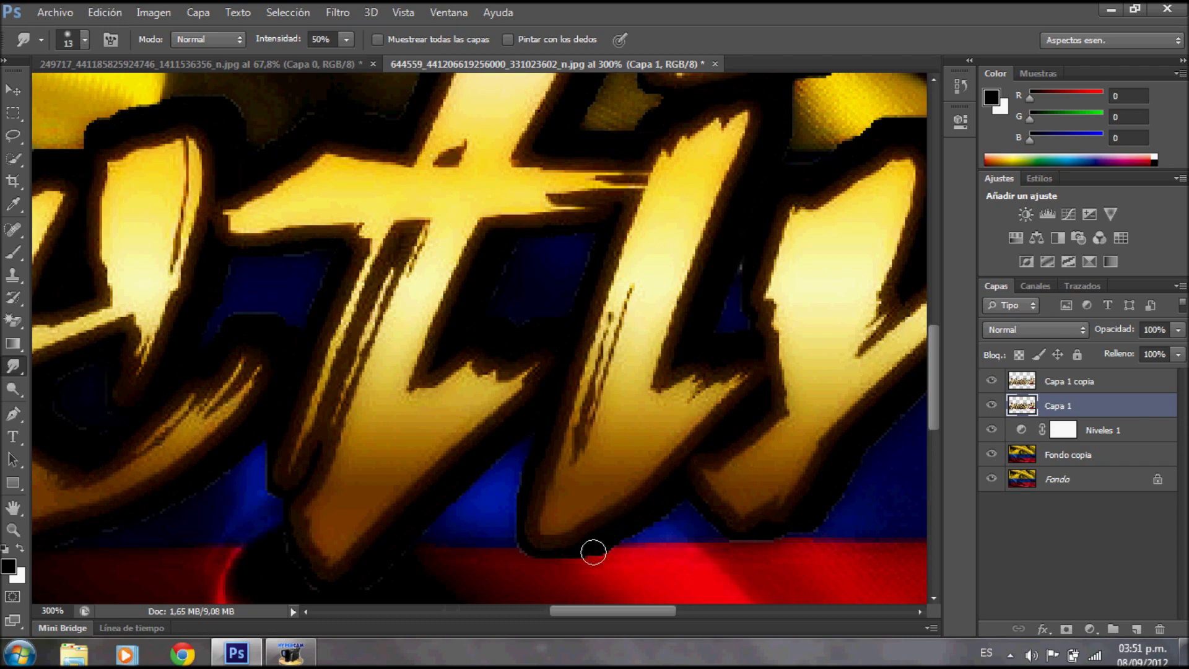
pyautogui.moveTo(600, 612)
pyautogui.mouseDown()
pyautogui.moveTo(725, 611)
pyautogui.moveTo(548, 610)
pyautogui.mouseUp()
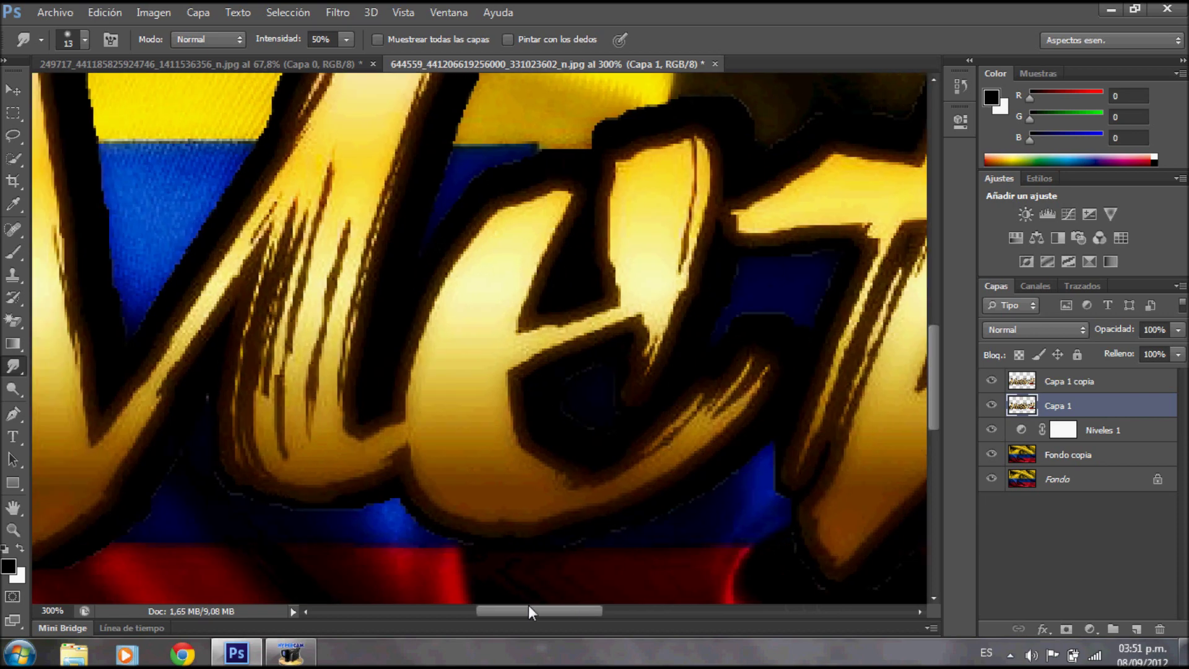
pyautogui.click(12, 529)
pyautogui.moveTo(396, 345)
pyautogui.mouseDown()
pyautogui.moveTo(313, 340)
pyautogui.moveTo(500, 337)
pyautogui.moveTo(274, 359)
pyautogui.mouseUp()
pyautogui.moveTo(470, 345); pyautogui.dragTo(436, 356)
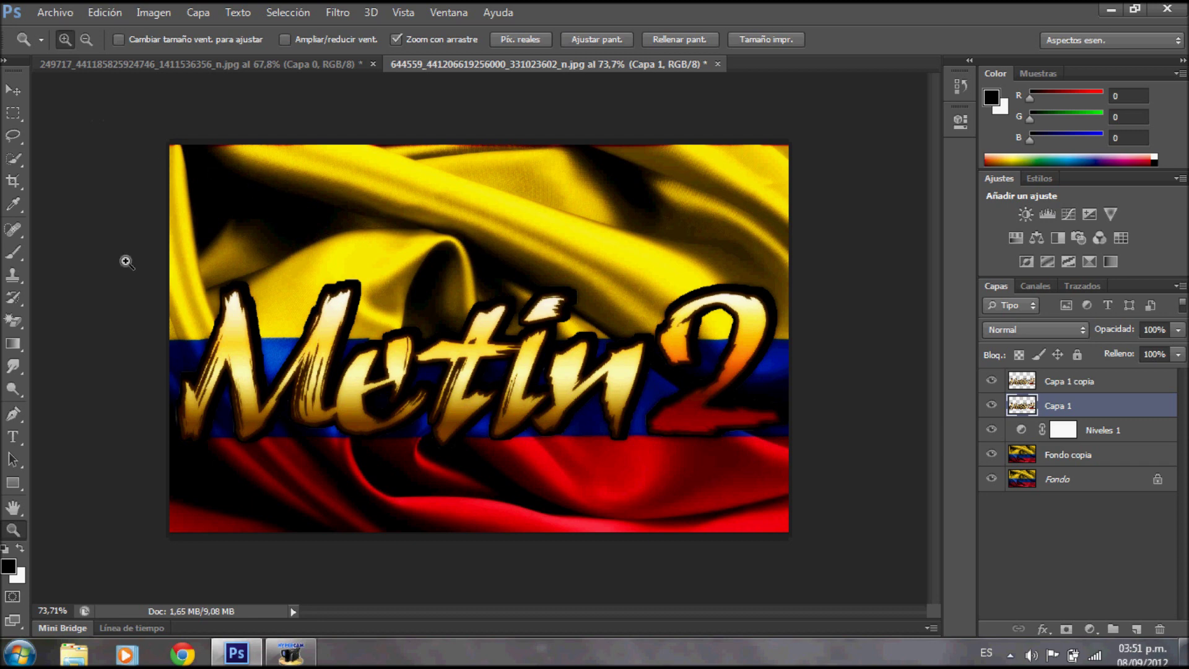
# Export via Save for Web as a JPEG (Alta, quality 60) to the Escritorio desktop.
pyautogui.click(62, 19)
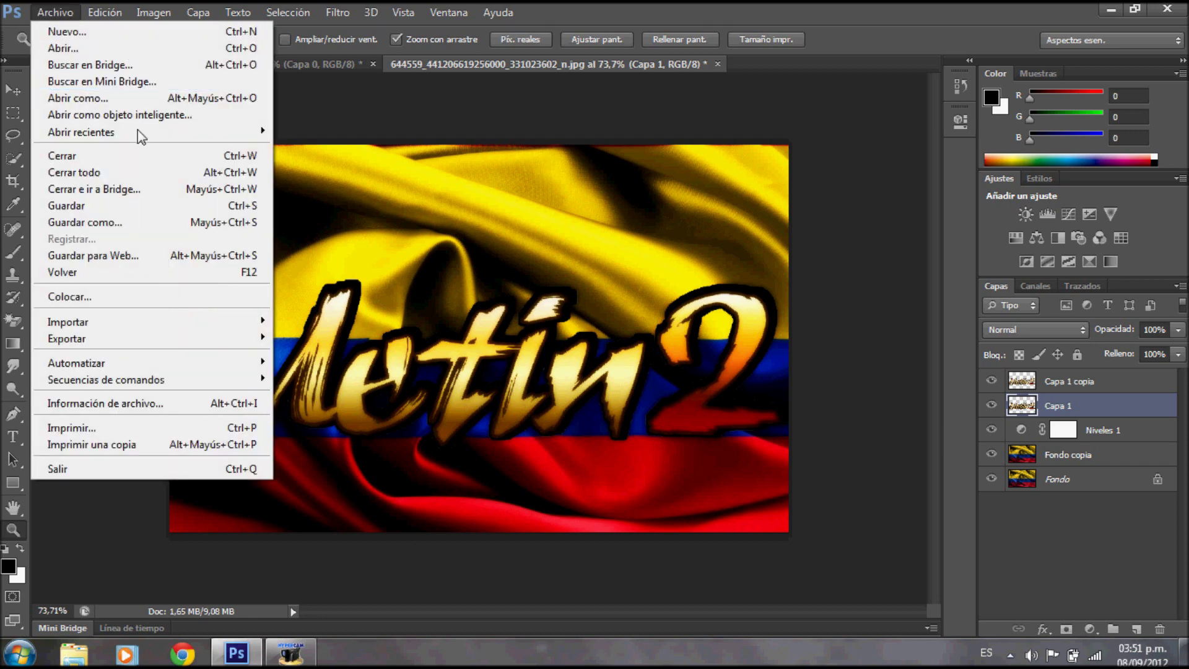
pyautogui.click(127, 257)
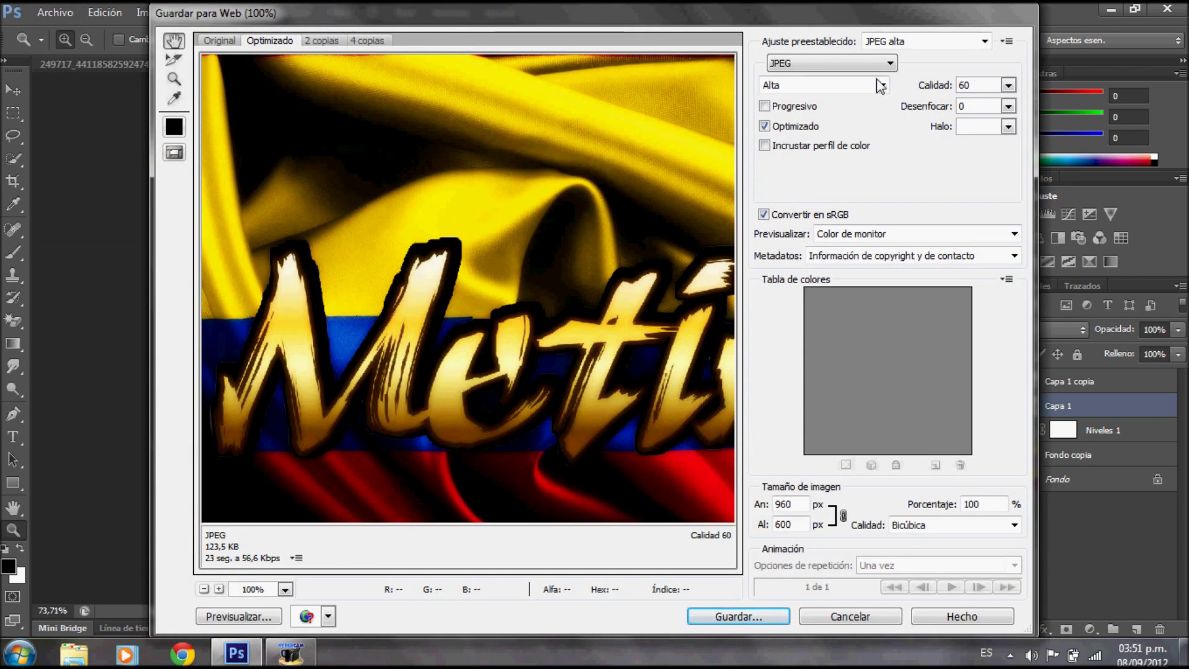
pyautogui.click(890, 64)
pyautogui.click(891, 64)
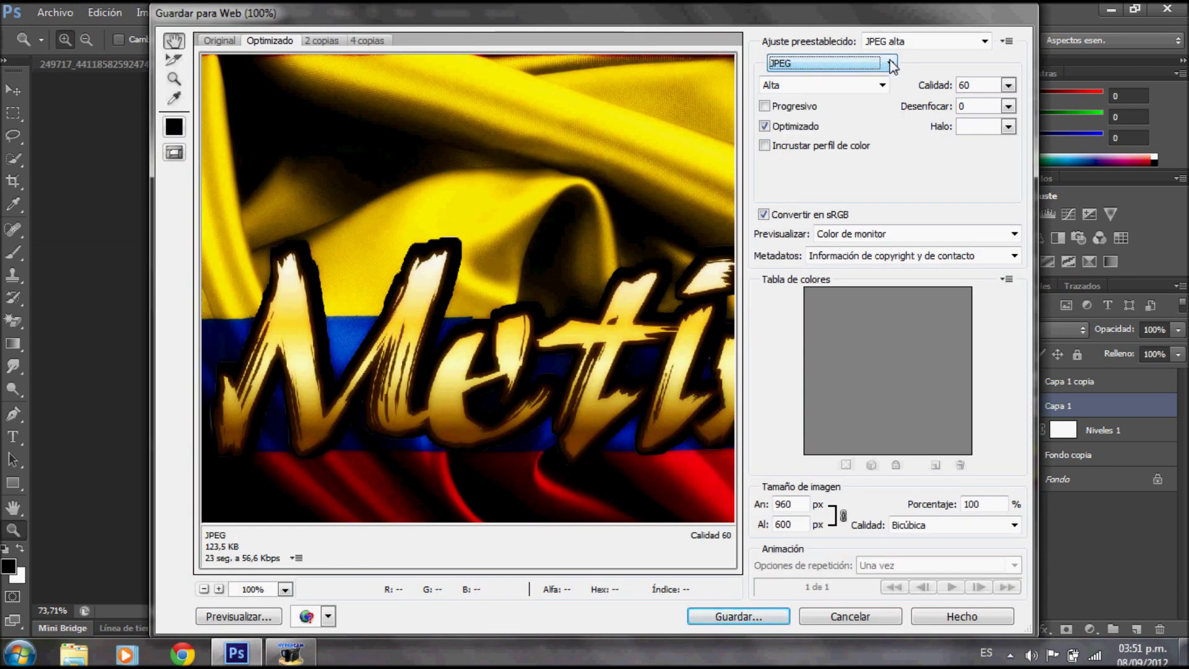
pyautogui.click(836, 93)
pyautogui.click(739, 615)
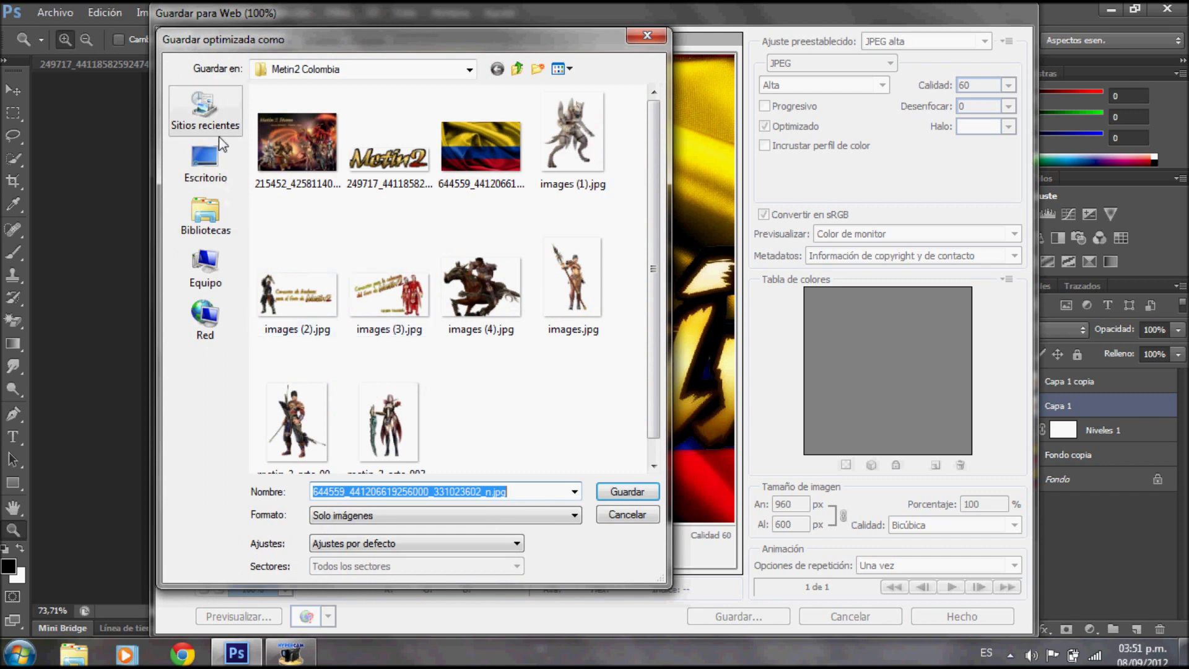
pyautogui.click(219, 179)
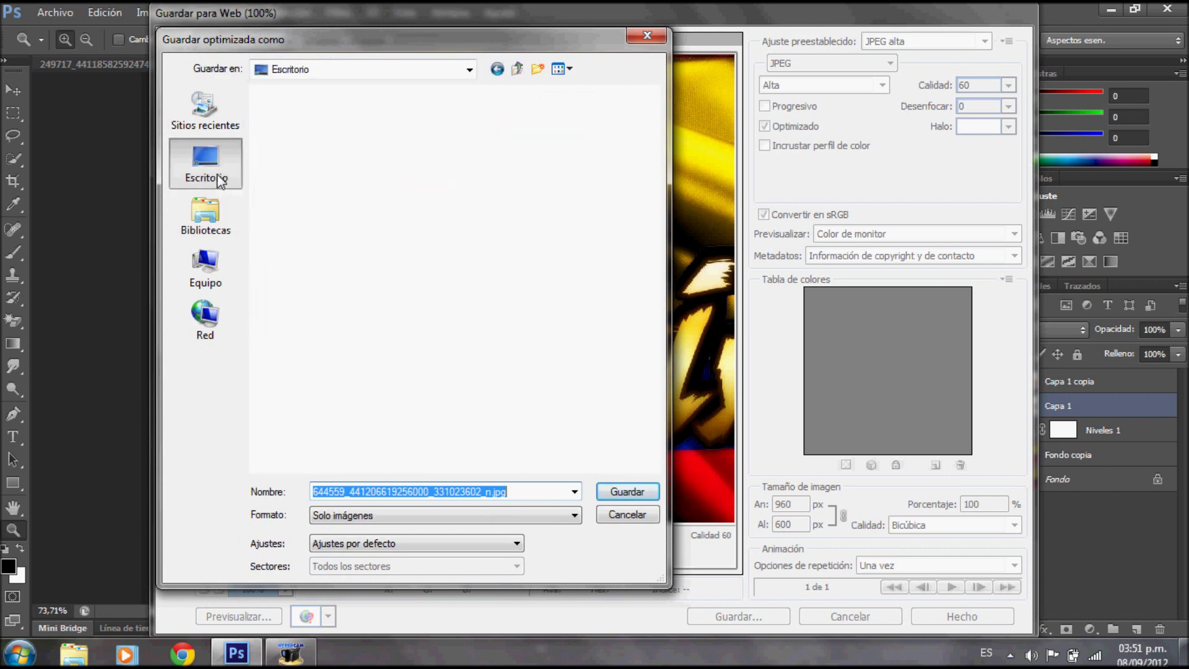
pyautogui.click(627, 493)
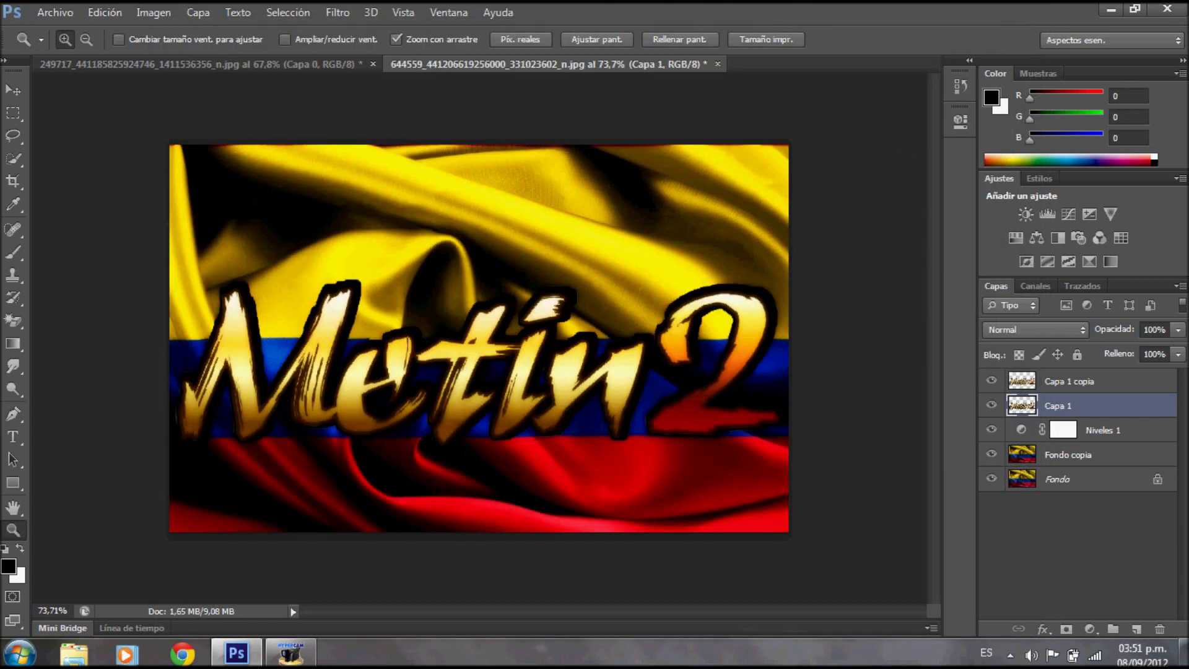
pyautogui.click(1115, 13)
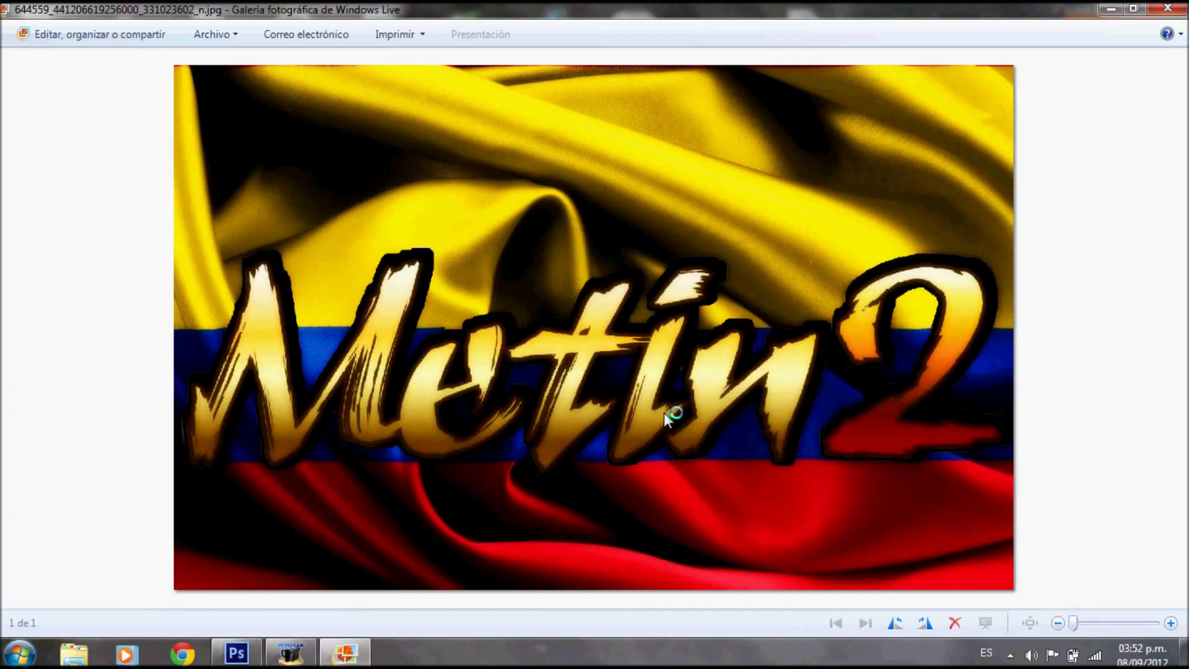
# Open the original flag photo from the Metin2 Colombia folder and place it smaller at the upper right.
pyautogui.click(1135, 9)
pyautogui.moveTo(950, 58)
pyautogui.mouseDown()
pyautogui.moveTo(625, 53)
pyautogui.moveTo(603, 65)
pyautogui.mouseUp()
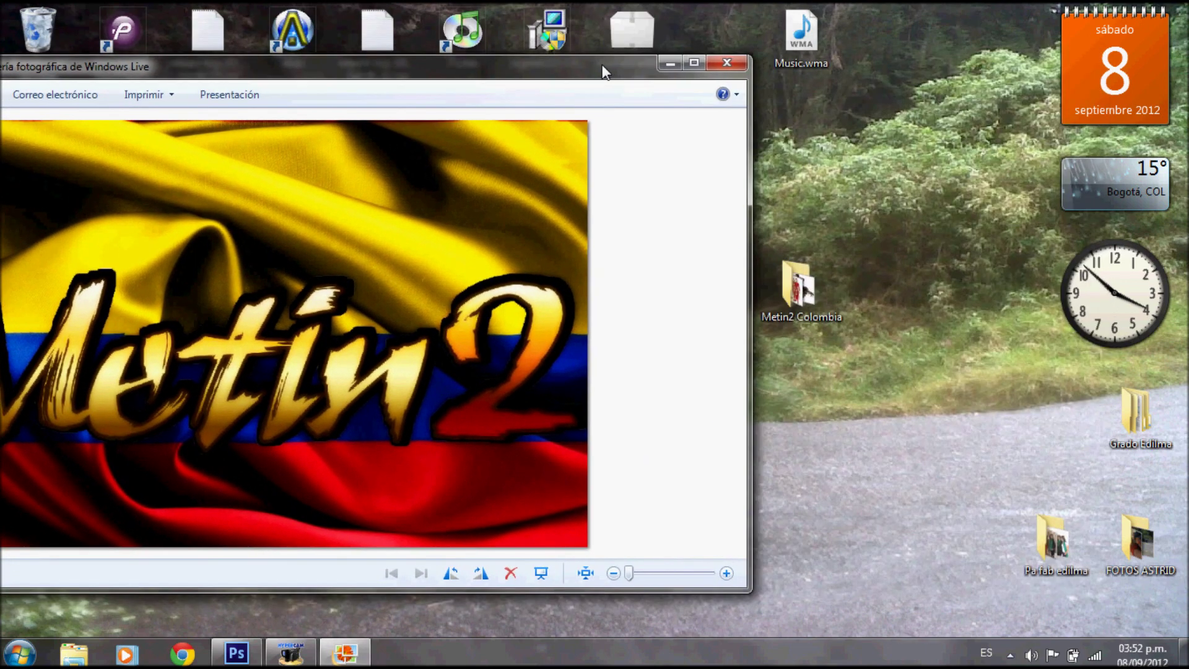
pyautogui.doubleClick(830, 289)
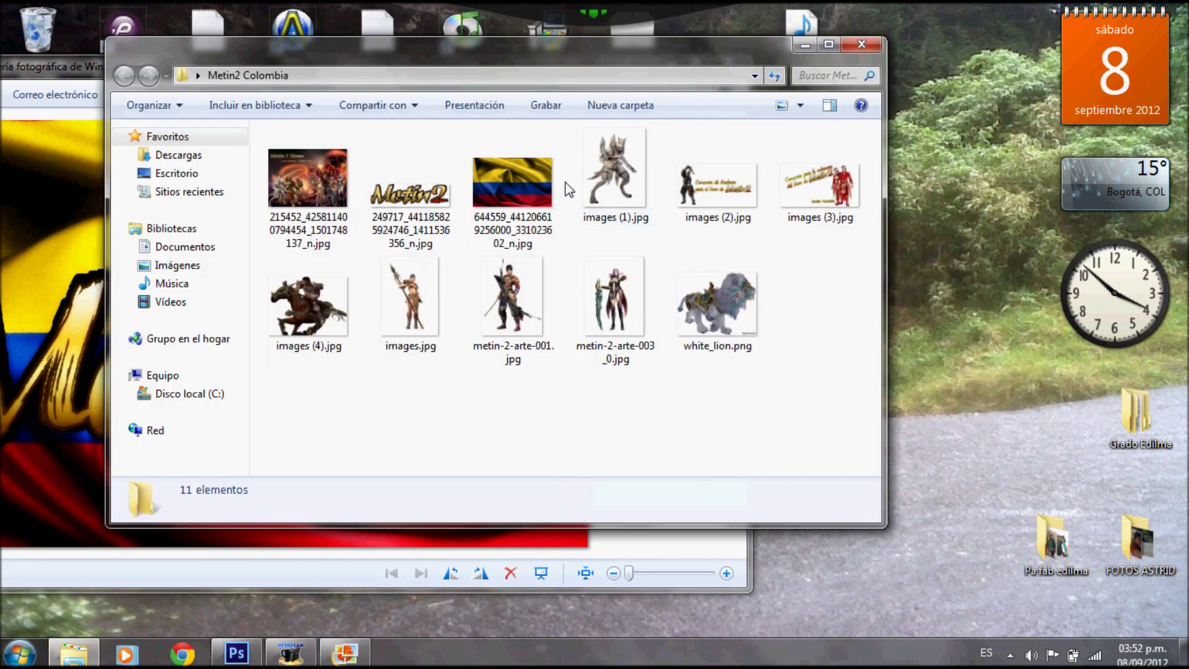
pyautogui.doubleClick(513, 186)
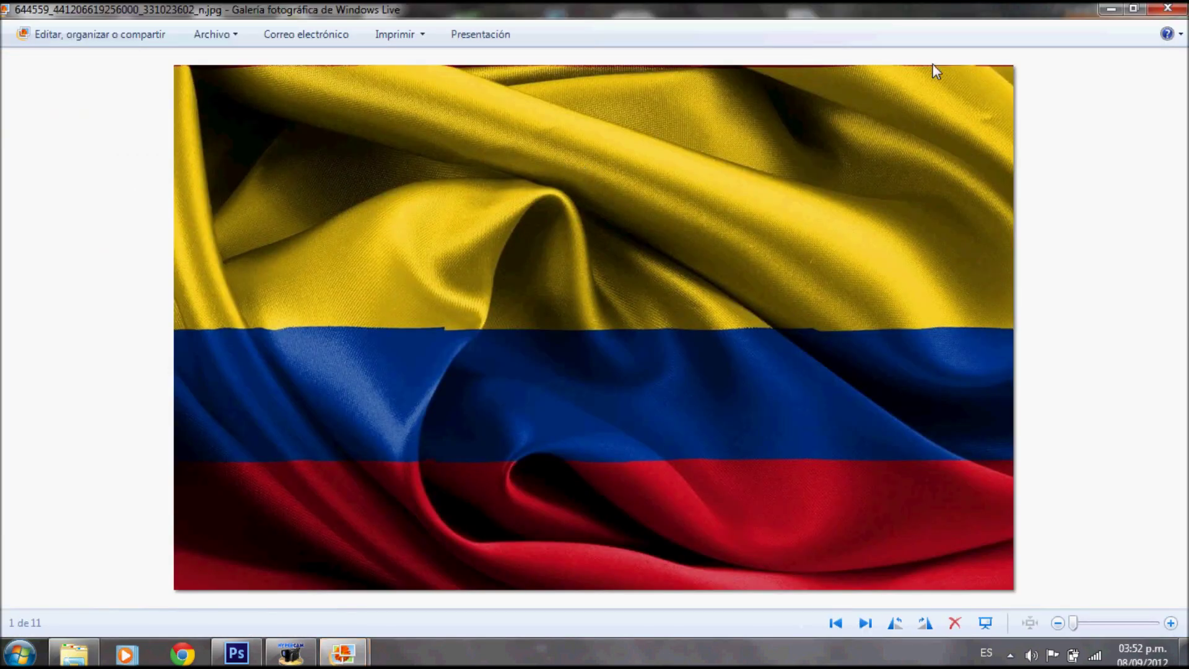
pyautogui.click(1134, 9)
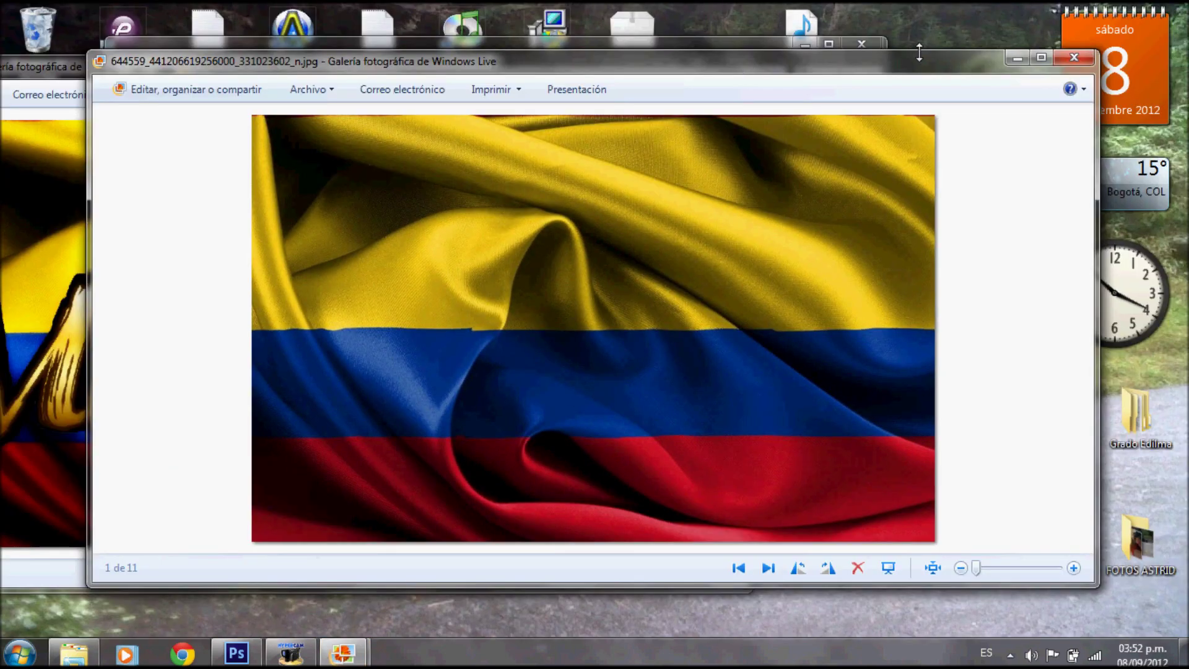
pyautogui.moveTo(919, 53); pyautogui.dragTo(923, 147)
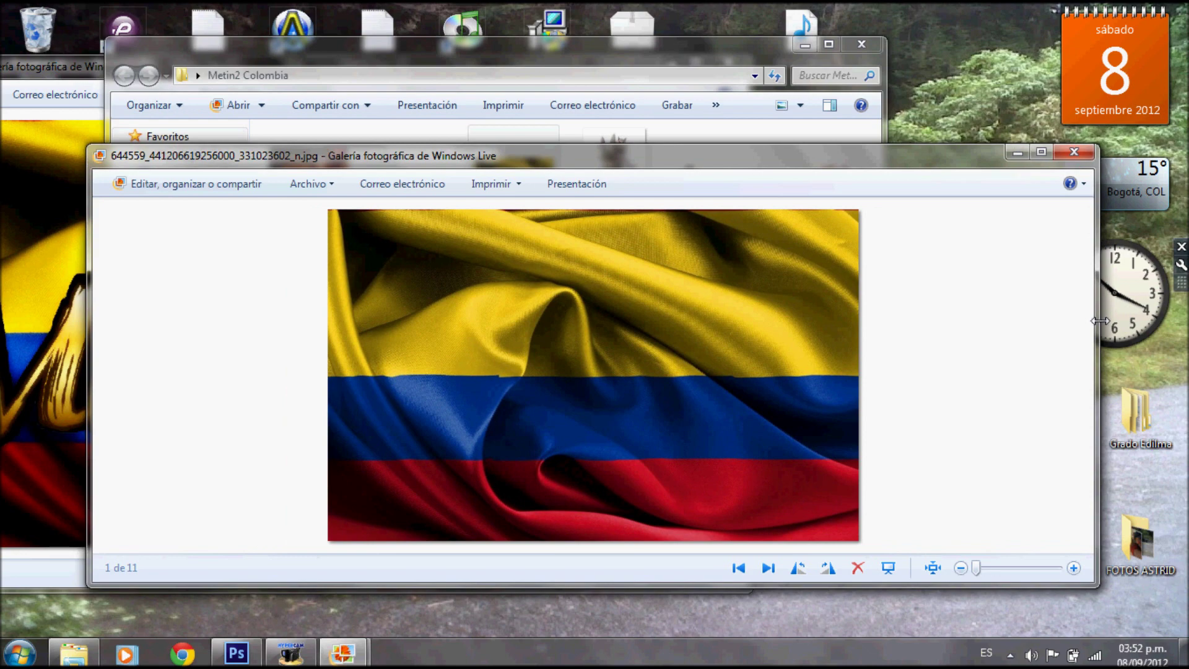
pyautogui.moveTo(1095, 347); pyautogui.dragTo(702, 348)
pyautogui.moveTo(485, 154); pyautogui.dragTo(896, 68)
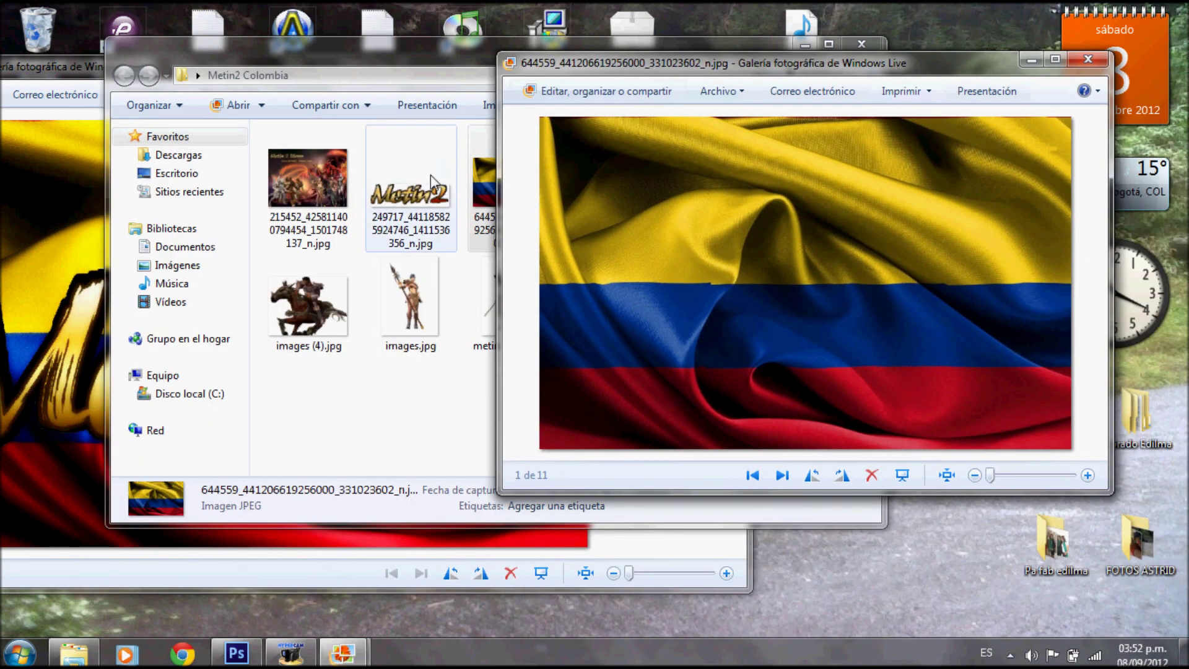
# Open the original Metin2 logo image in a smaller window placed lower right.
pyautogui.doubleClick(427, 192)
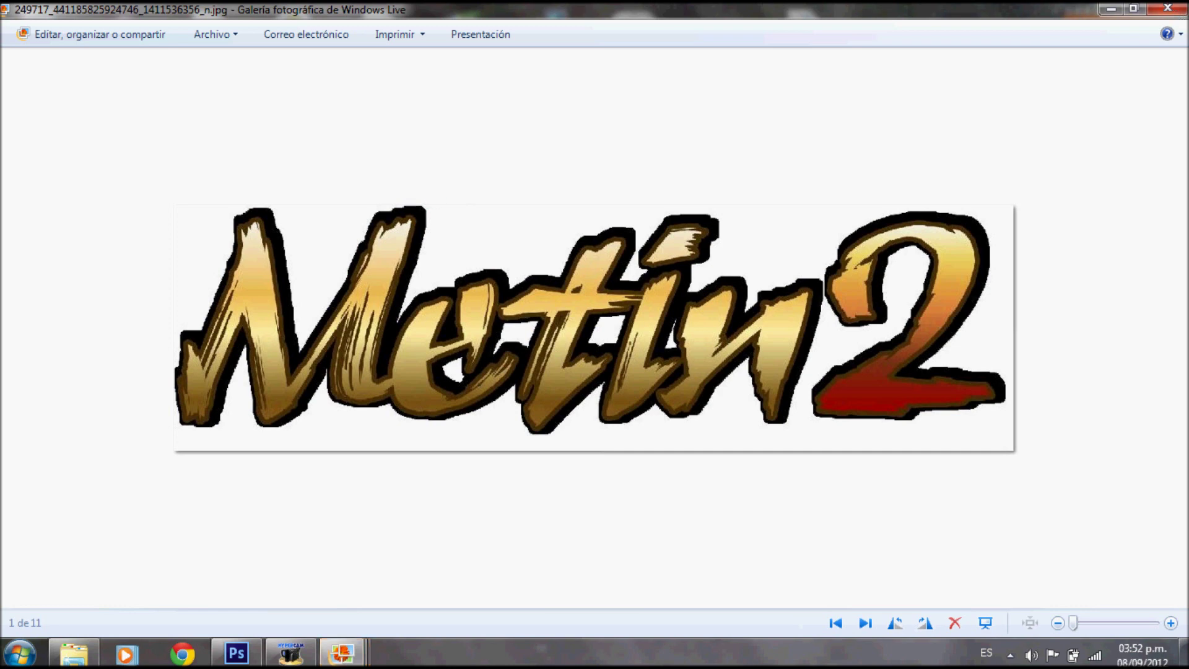
pyautogui.click(1134, 8)
pyautogui.moveTo(788, 49); pyautogui.dragTo(790, 145)
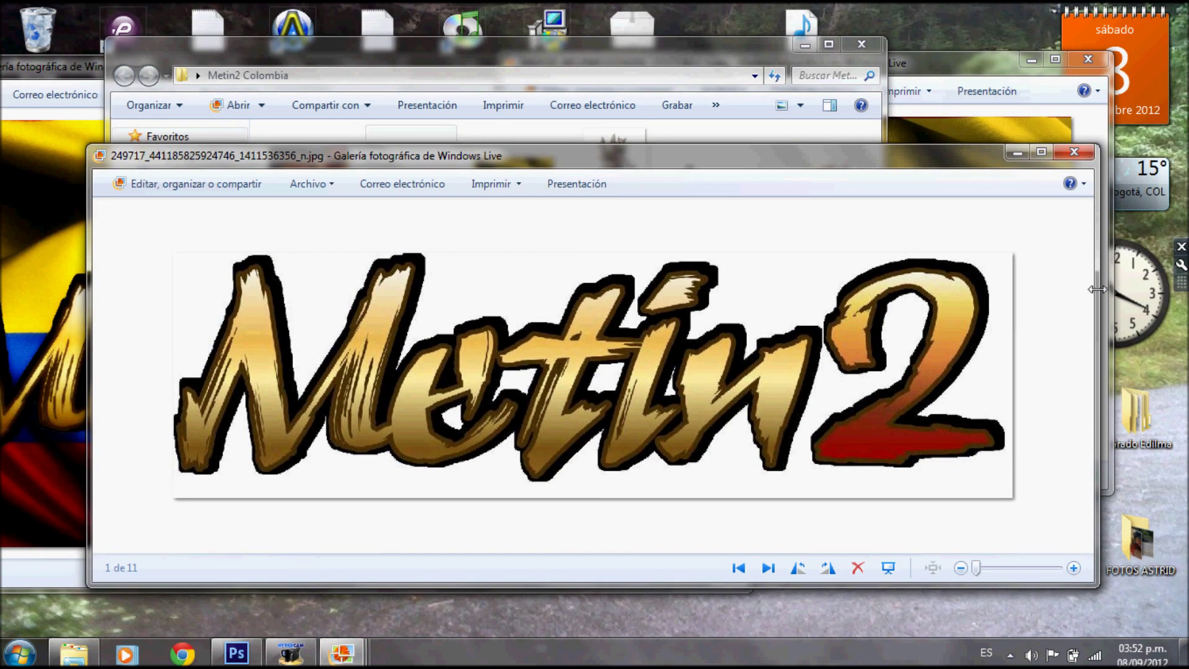
pyautogui.moveTo(1097, 289); pyautogui.dragTo(680, 297)
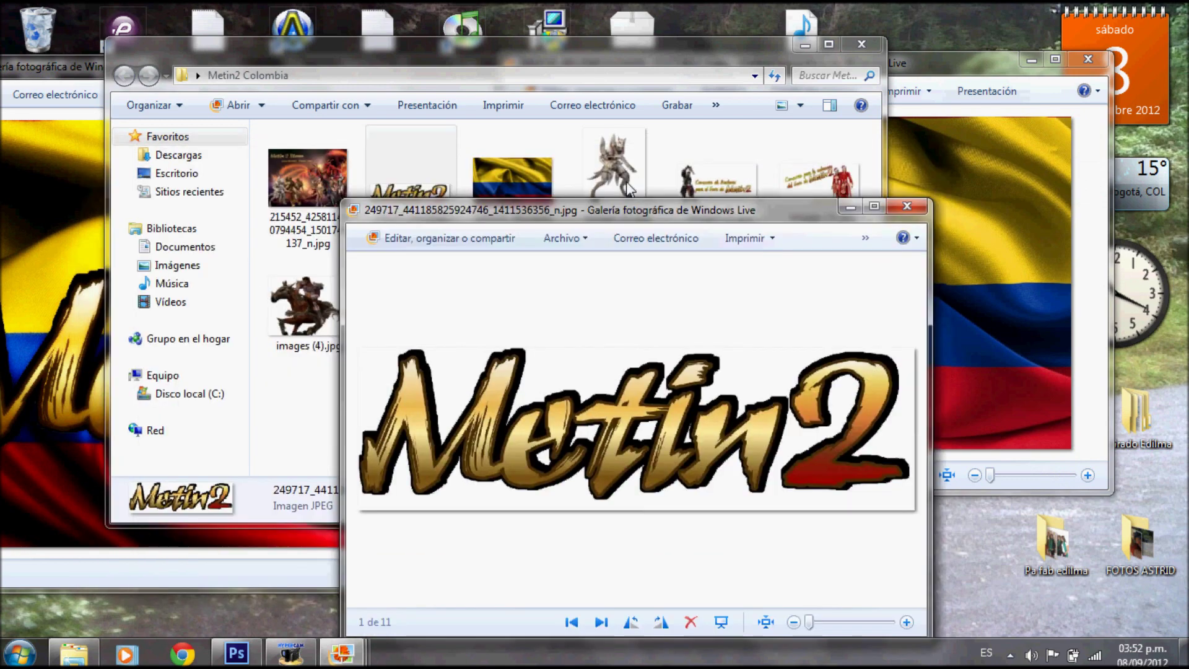
pyautogui.moveTo(471, 164); pyautogui.dragTo(887, 207)
# Close the folder and arrange the flag, logo and edited result windows side by side before returning to Photoshop.
pyautogui.click(860, 45)
pyautogui.moveTo(926, 67); pyautogui.dragTo(977, 14)
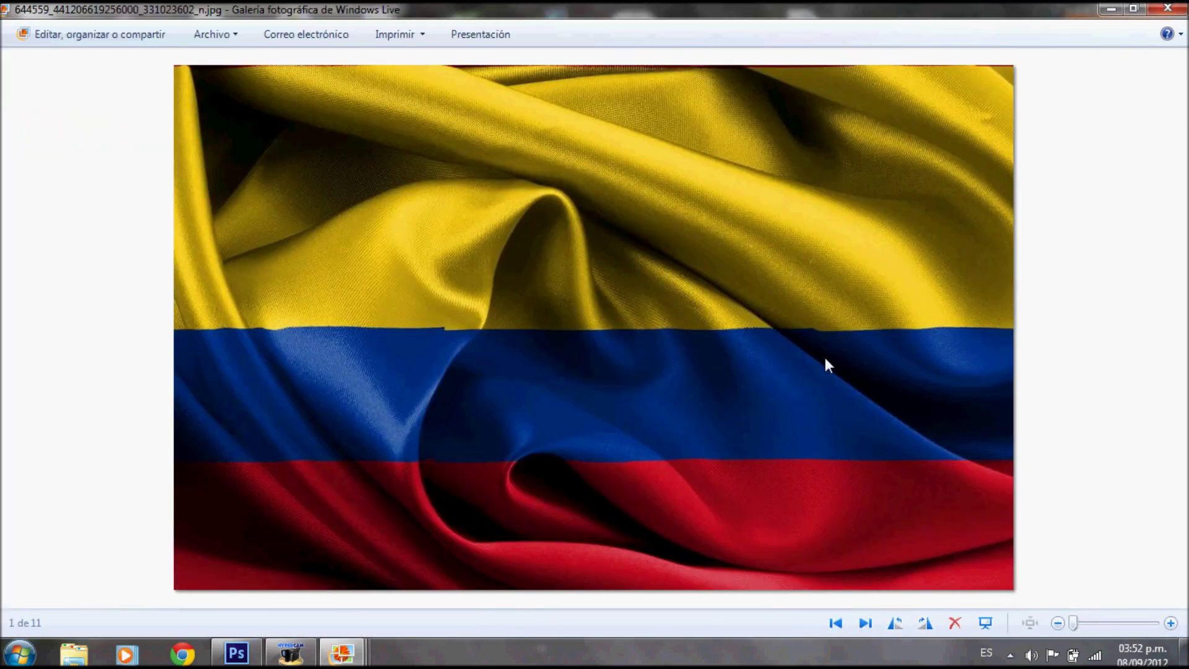
pyautogui.click(1135, 10)
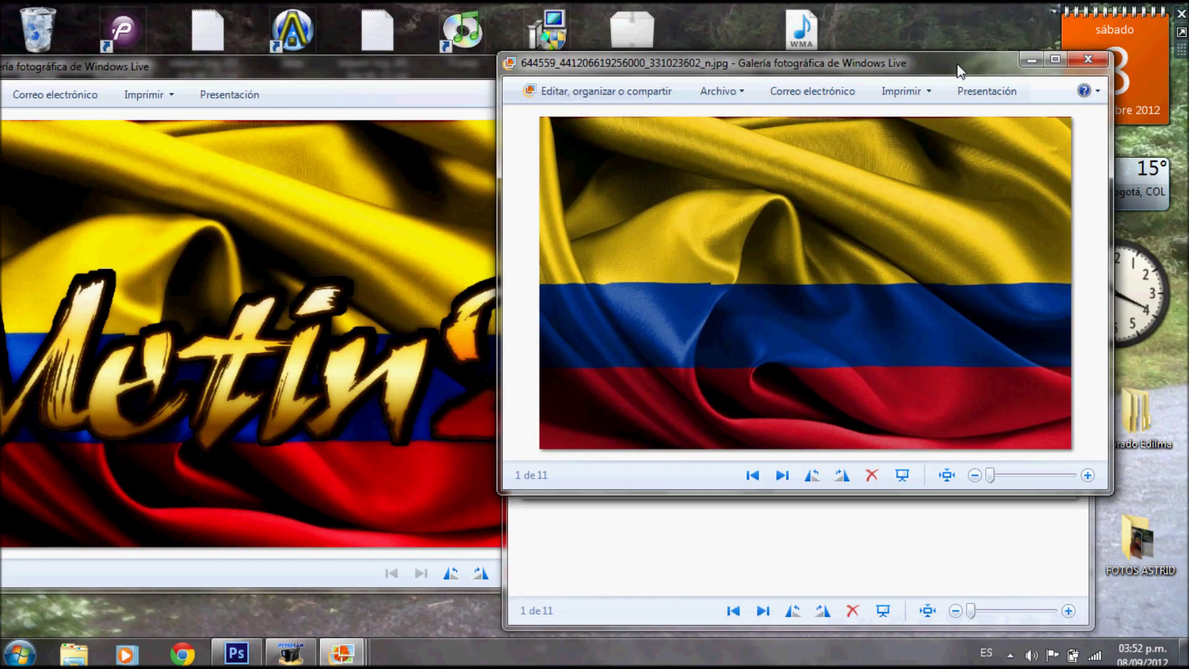
pyautogui.moveTo(966, 84); pyautogui.dragTo(1031, 47)
pyautogui.moveTo(549, 202); pyautogui.dragTo(613, 317)
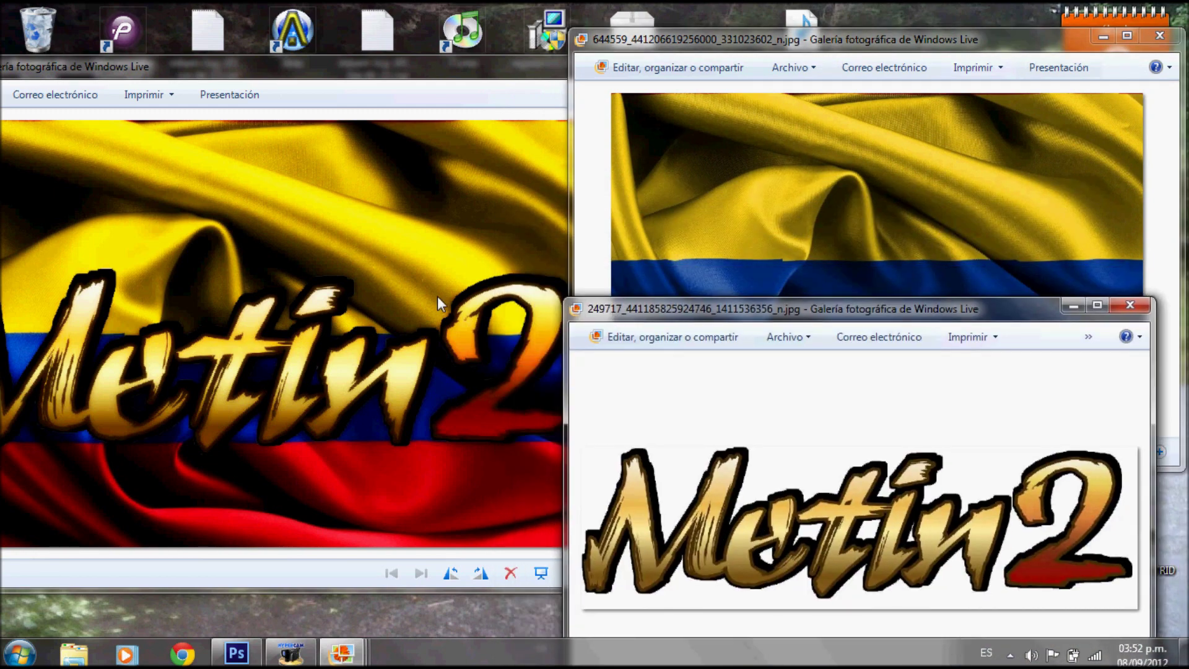
pyautogui.click(481, 226)
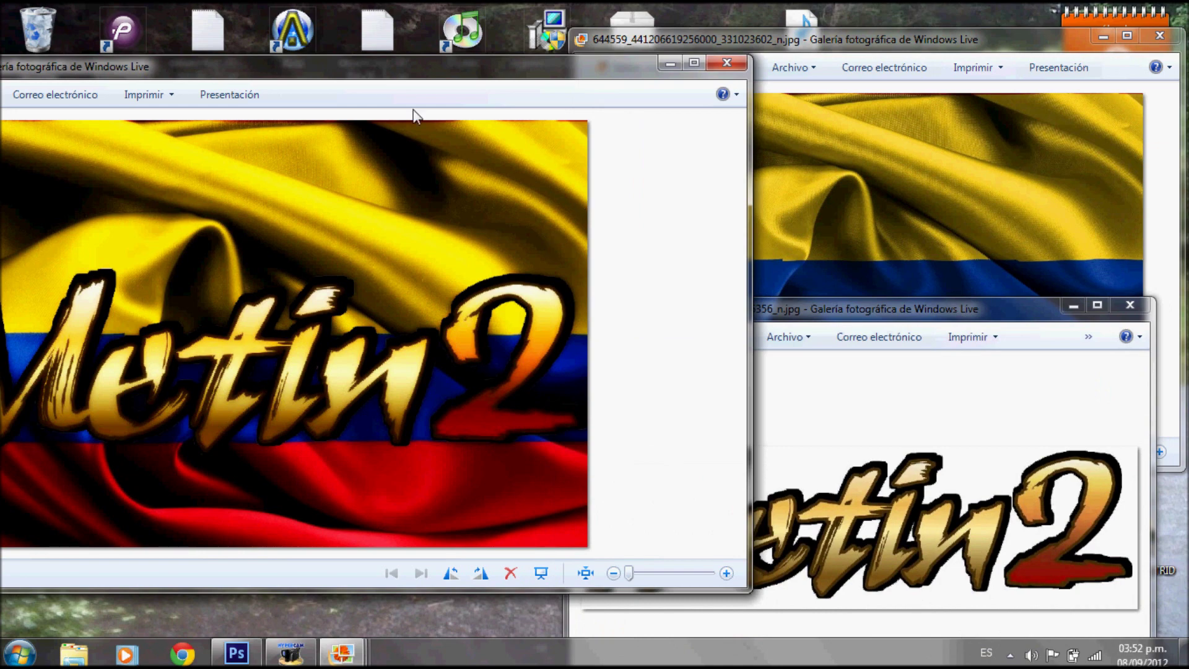
pyautogui.moveTo(457, 73); pyautogui.dragTo(740, 87)
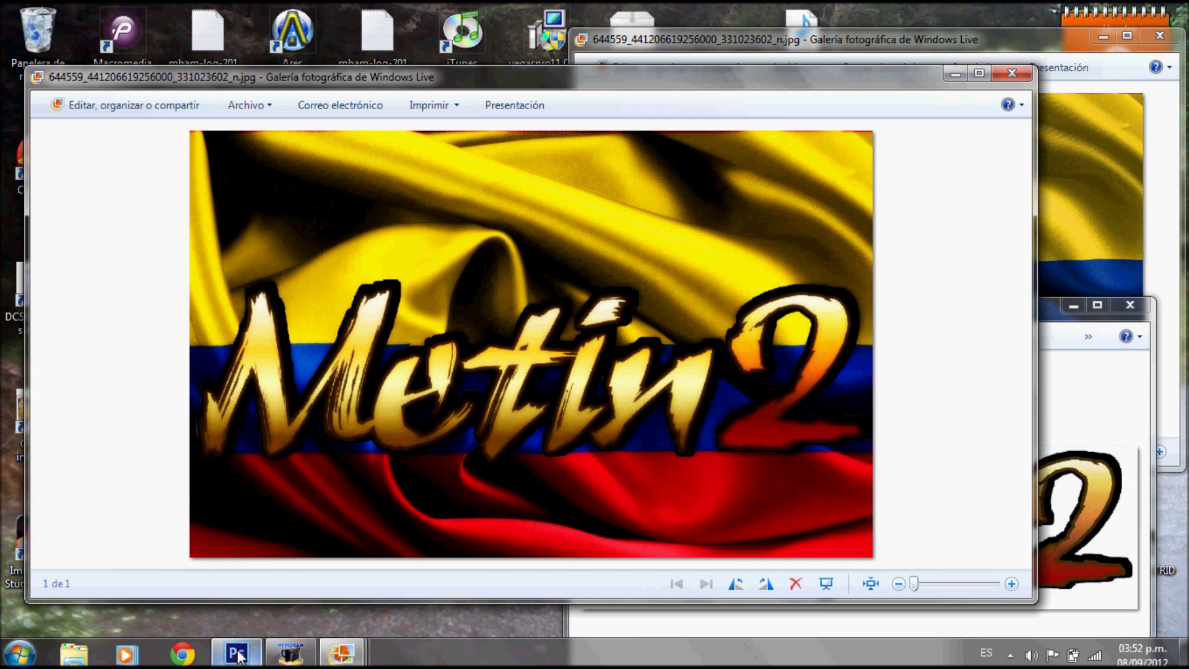
pyautogui.click(236, 653)
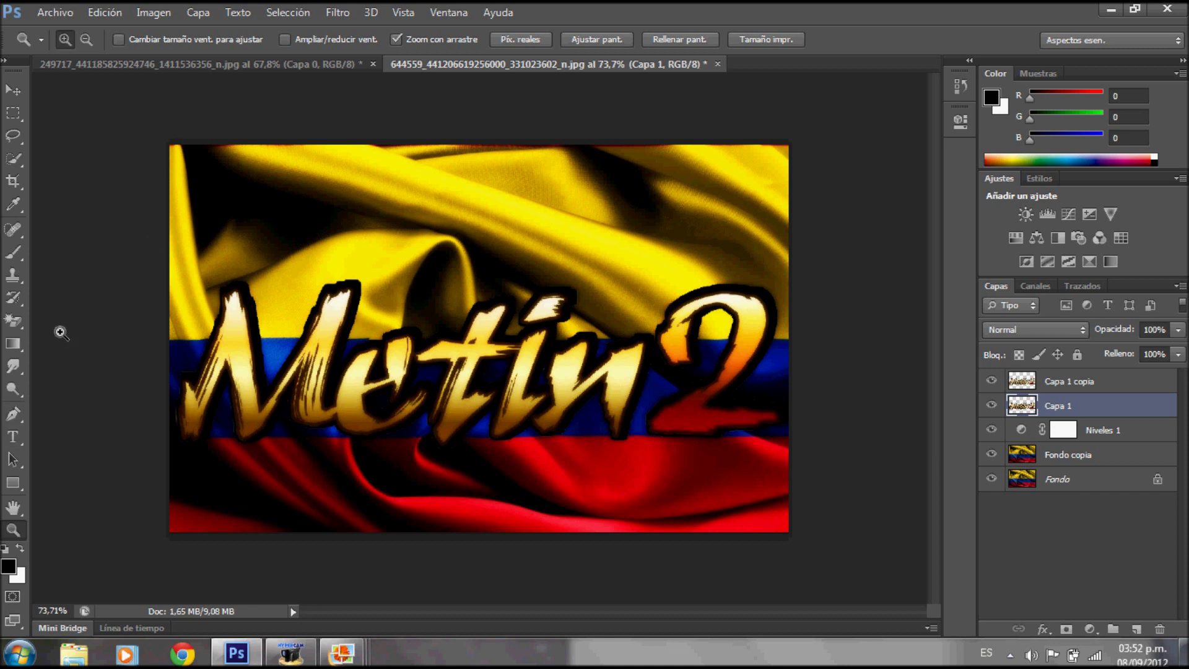
# Select the Smudge tool (Herramienta Dedo) from the Blur tool flyout.
pyautogui.click(26, 366)
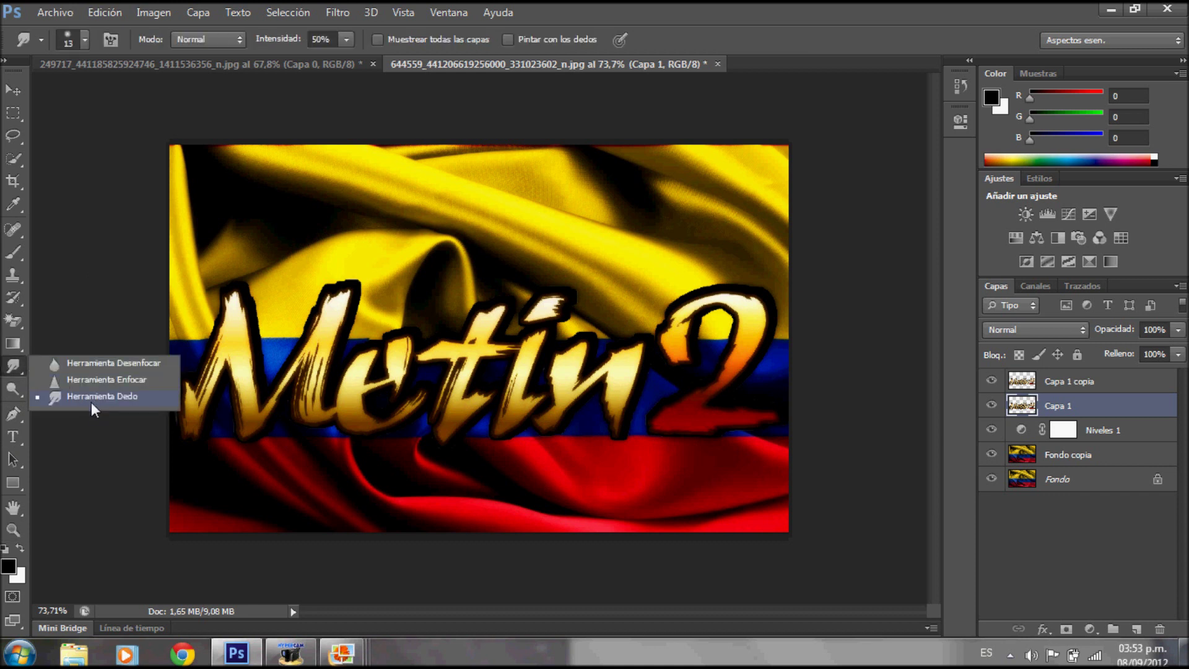
pyautogui.click(93, 268)
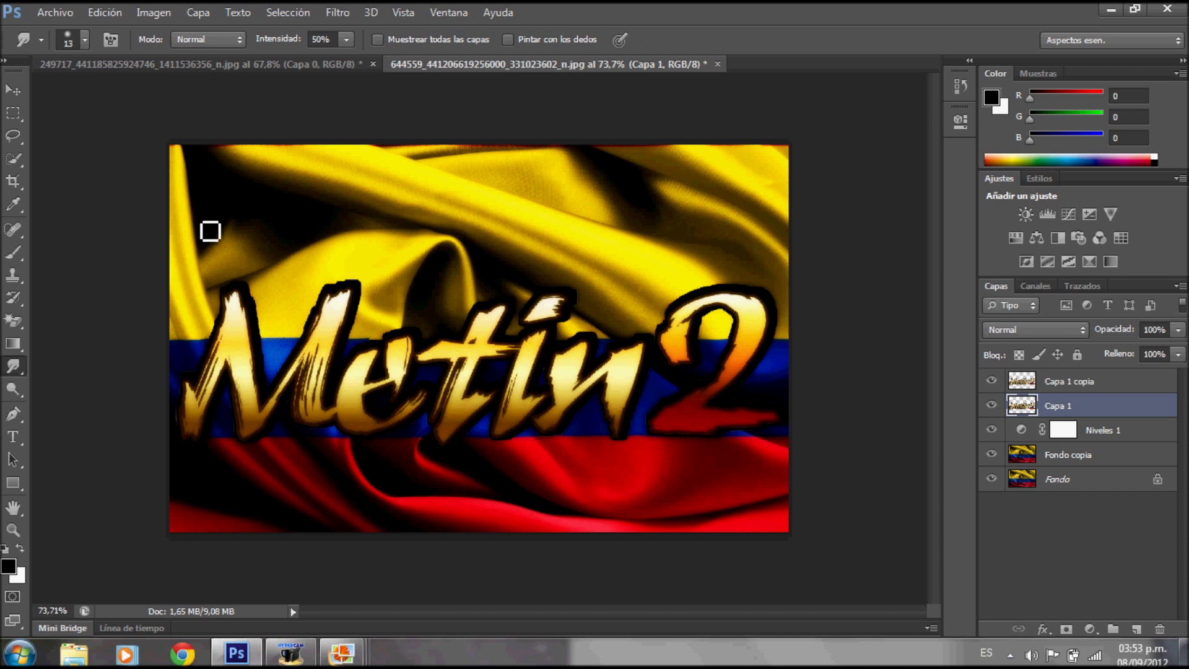